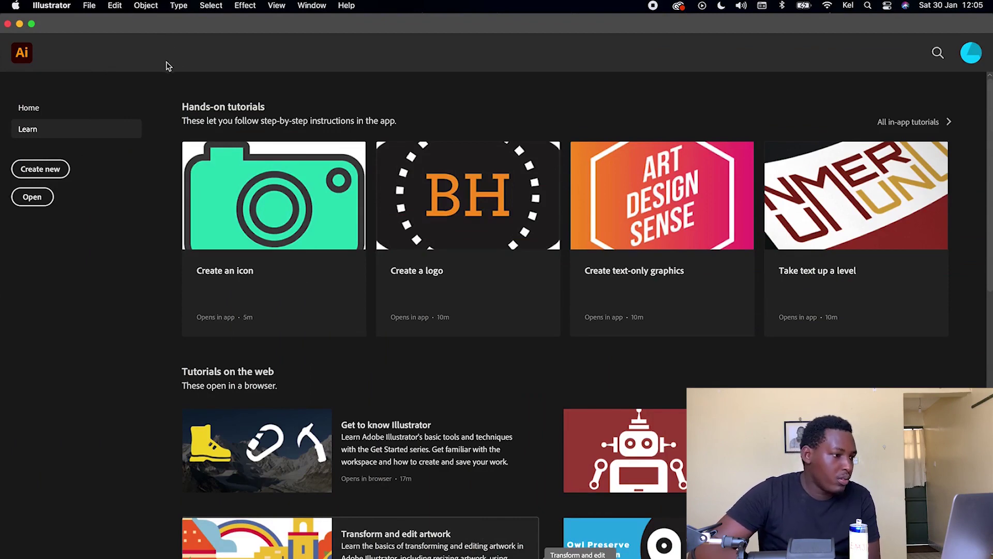
Create a new Web-Large document, 1920 x 1080 px in landscape orientation with one artboard.
click(89, 5)
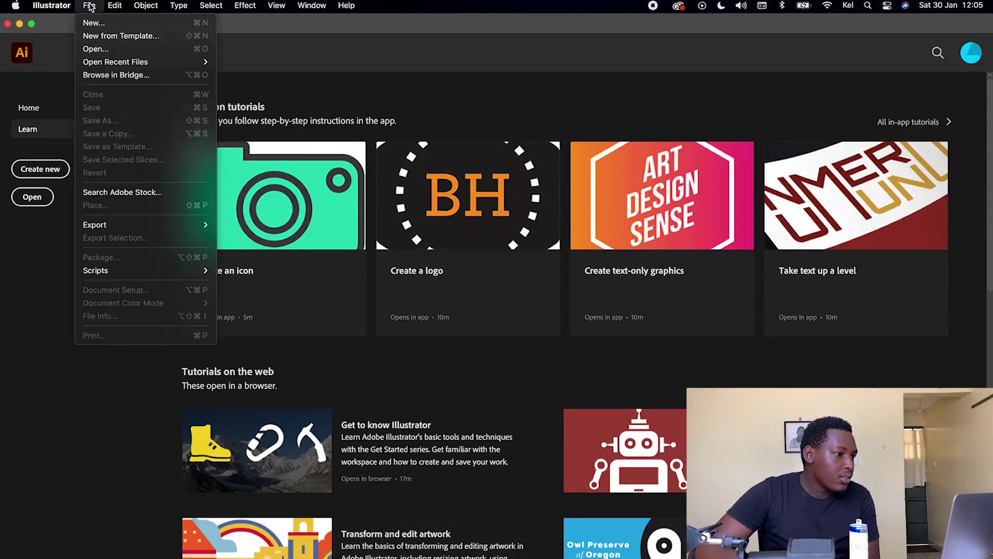
click(93, 23)
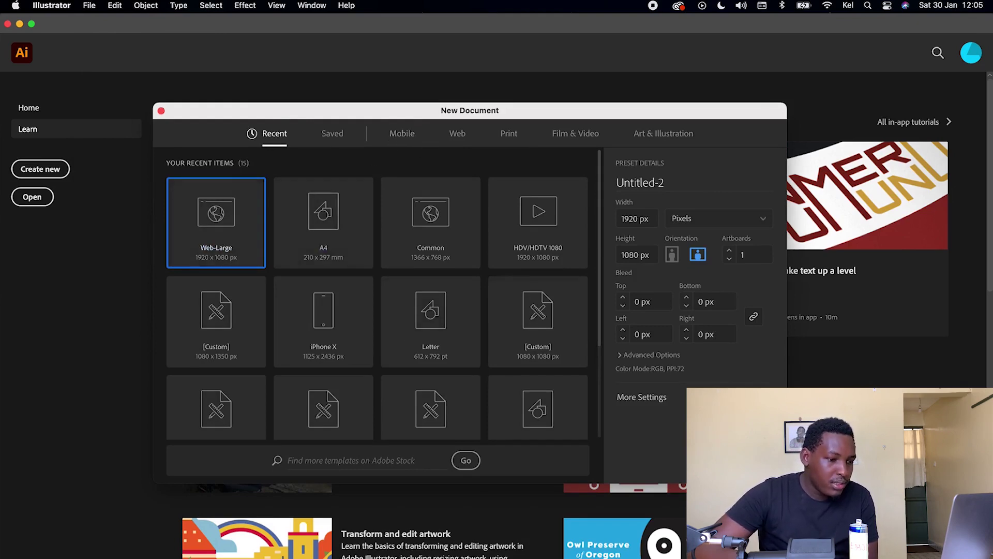
click(750, 462)
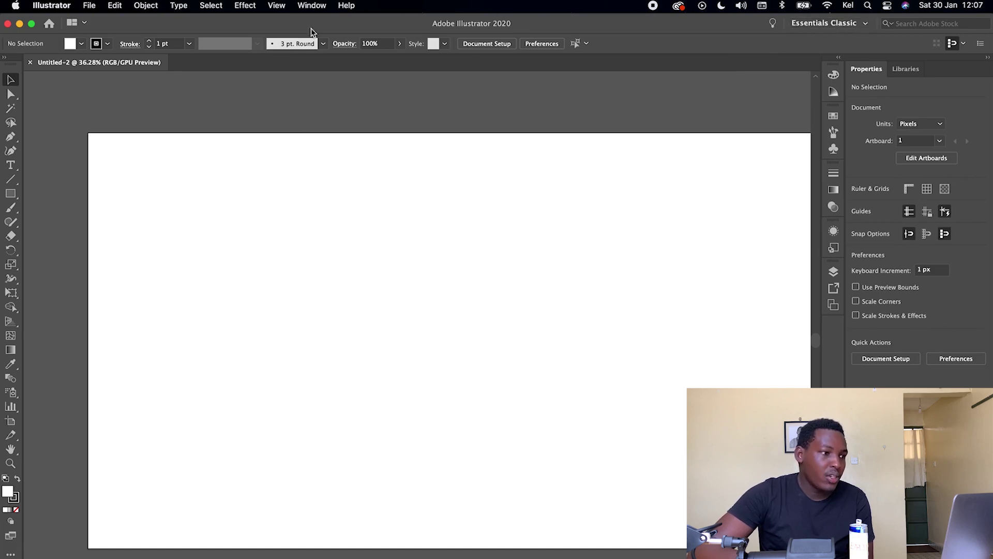
Set the workspace to Essentials Classic and review the list of available workspaces.
click(312, 7)
mouse_move(330, 71)
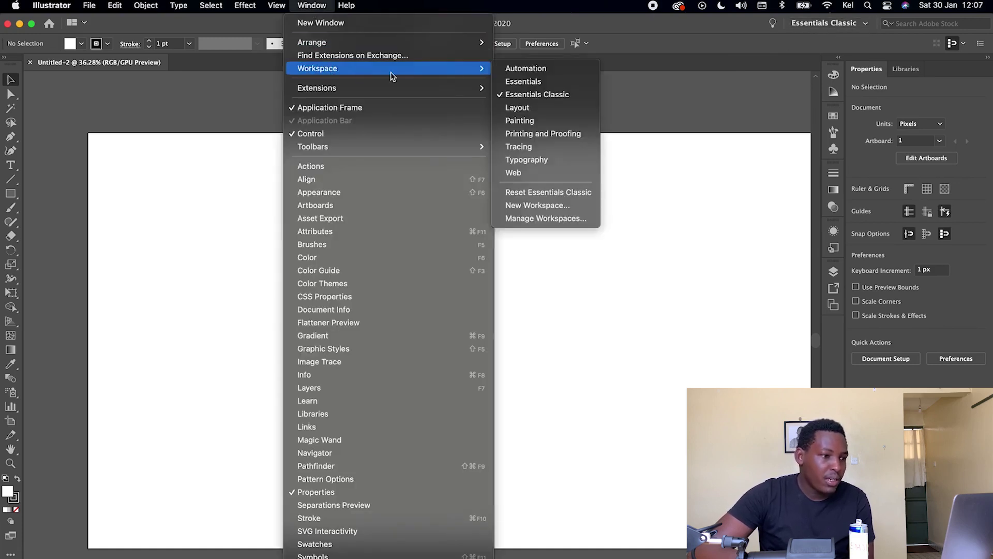
click(523, 94)
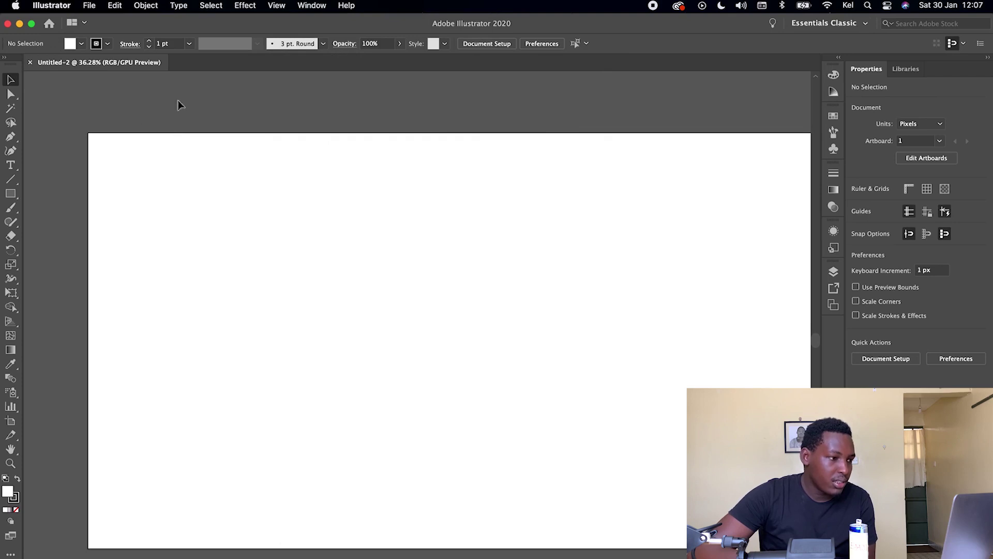
click(328, 7)
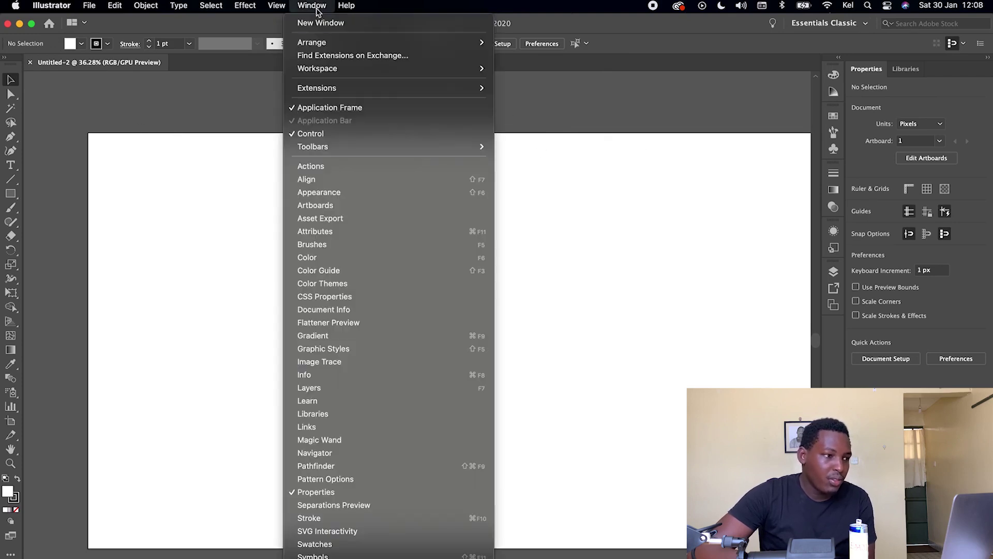
mouse_move(331, 68)
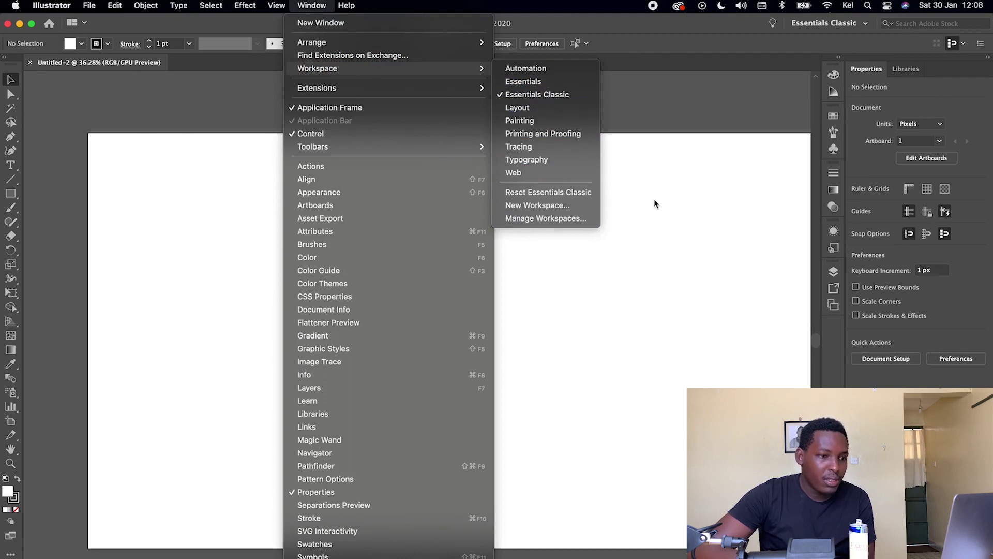
click(648, 173)
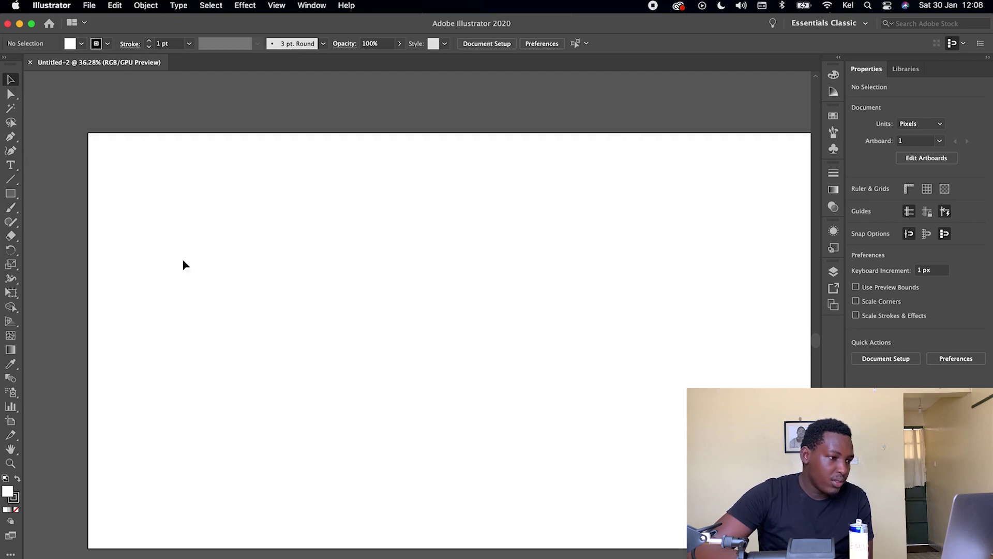
Draw a rectangle about 445 x 192 px near the artboard's upper-left corner.
click(11, 194)
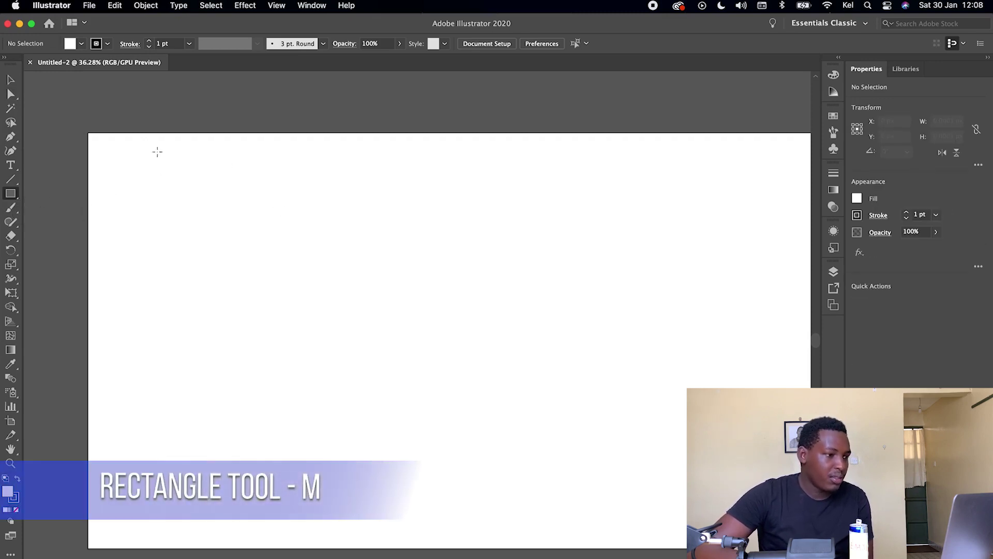
drag(153, 150, 325, 224)
key(v)
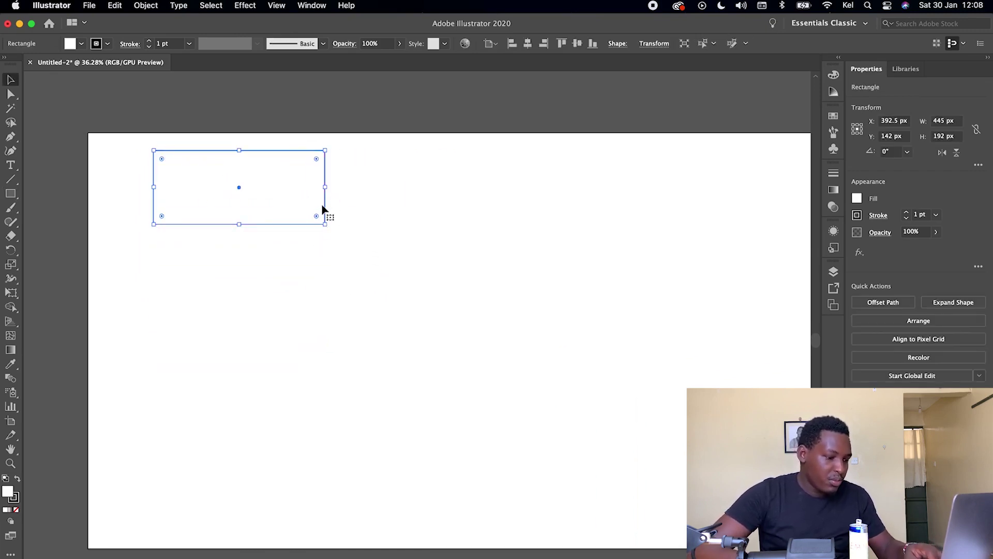
Move the rectangle across the artboard and off it, above the artboard's top edge.
drag(284, 197, 365, 247)
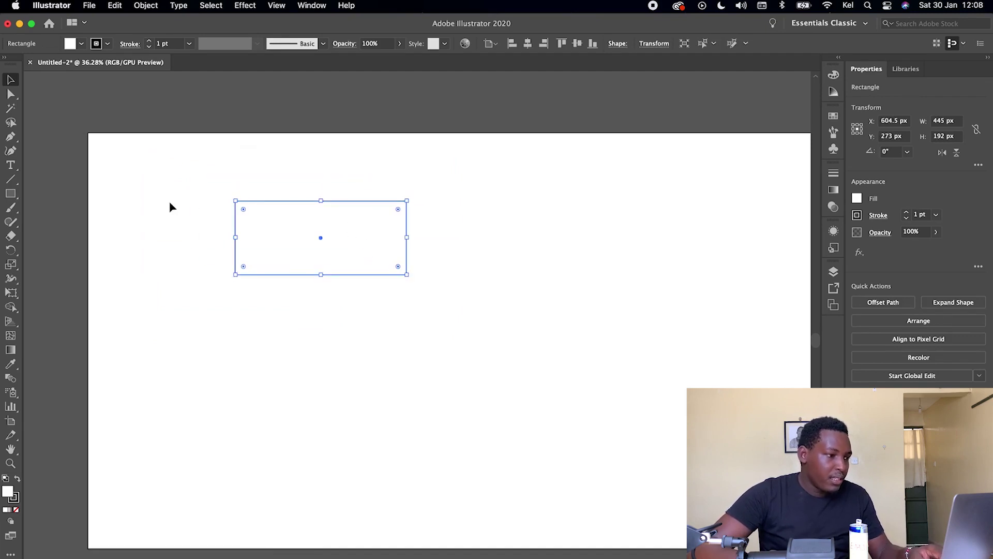
click(296, 359)
click(355, 275)
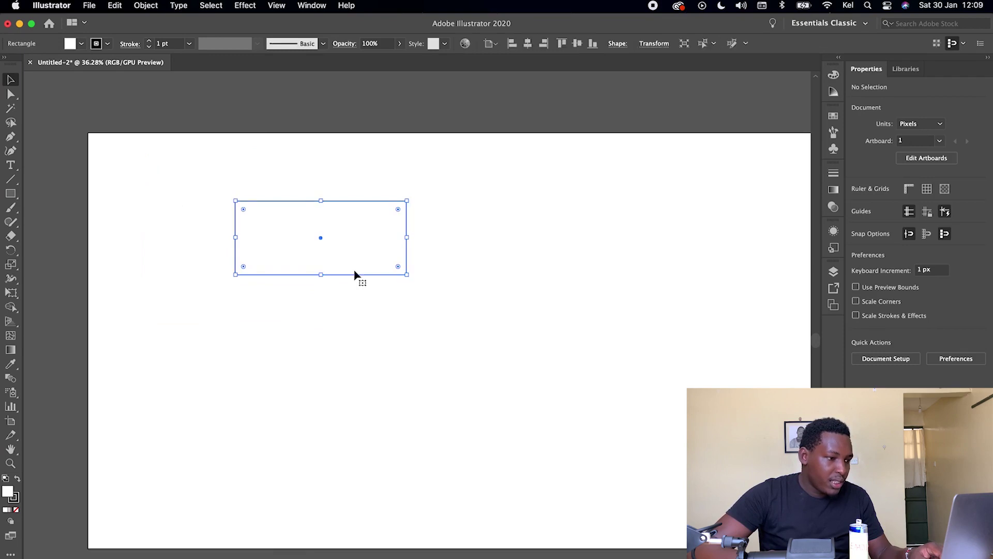
scroll(384, 277, up, 1)
drag(384, 277, 421, 196)
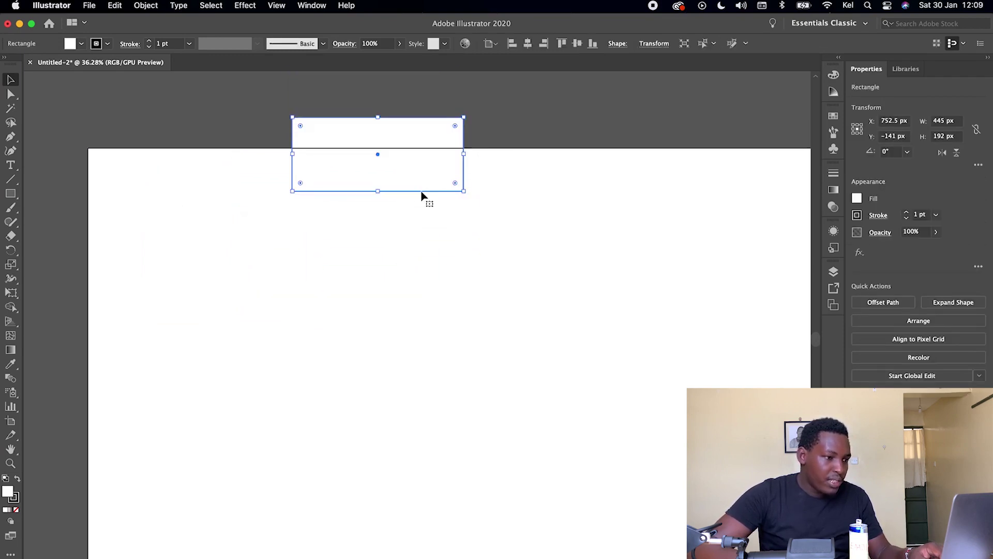
scroll(422, 196, up, 5)
drag(419, 253, 404, 168)
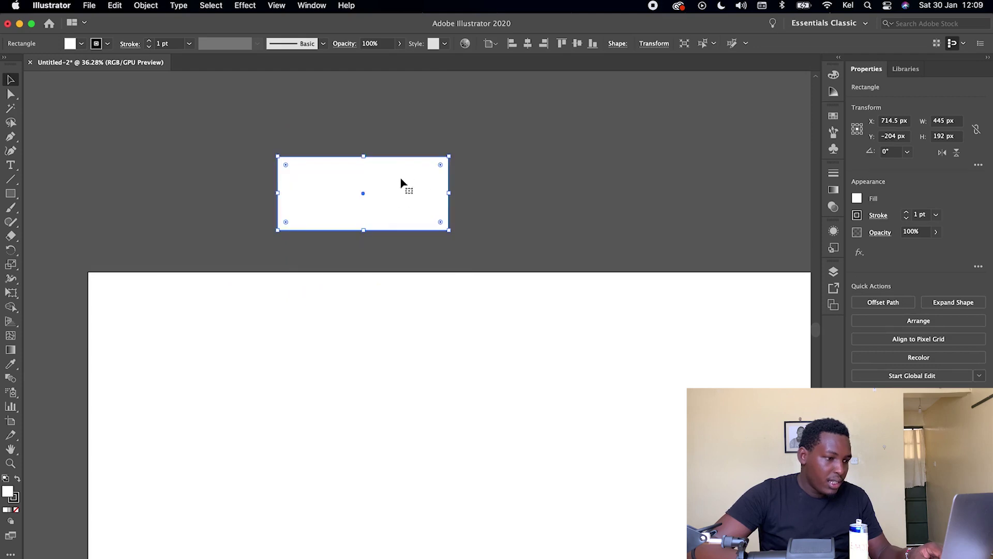
Move the rectangle back onto the artboard, near its upper-left corner.
click(464, 206)
drag(370, 201, 356, 386)
scroll(370, 330, down, 5)
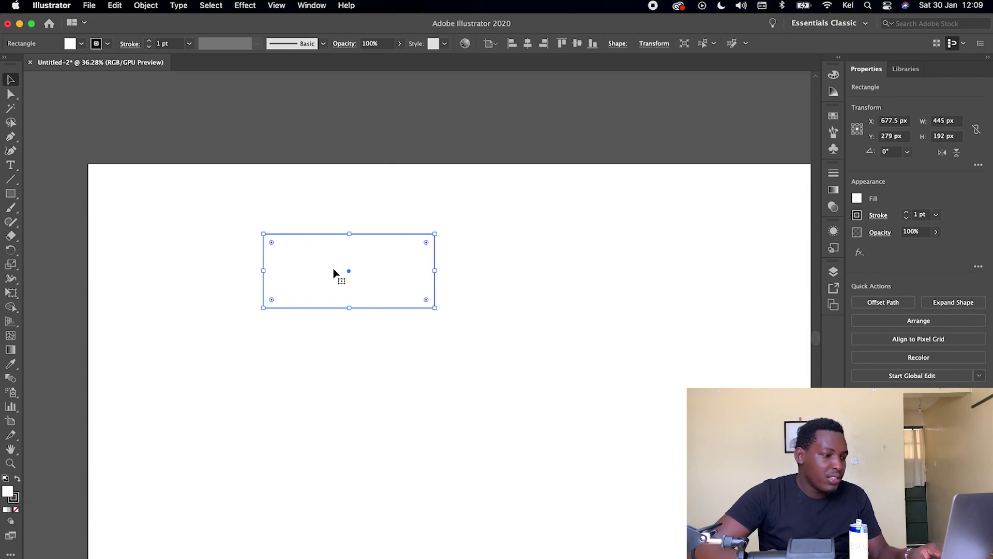
click(468, 259)
drag(348, 266, 236, 247)
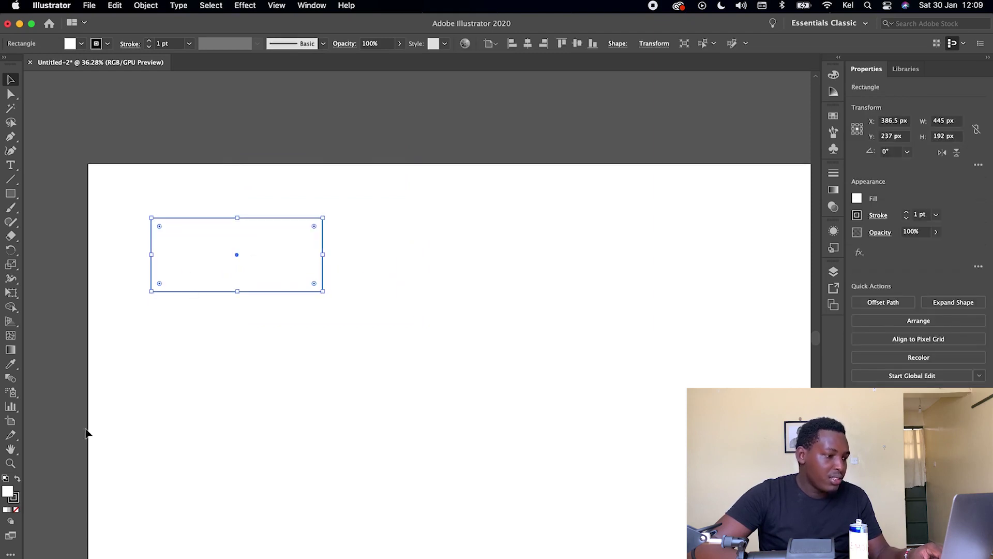
Swap the rectangle's fill and stroke colours for a black fill, and move it up near the artboard's top edge.
click(195, 182)
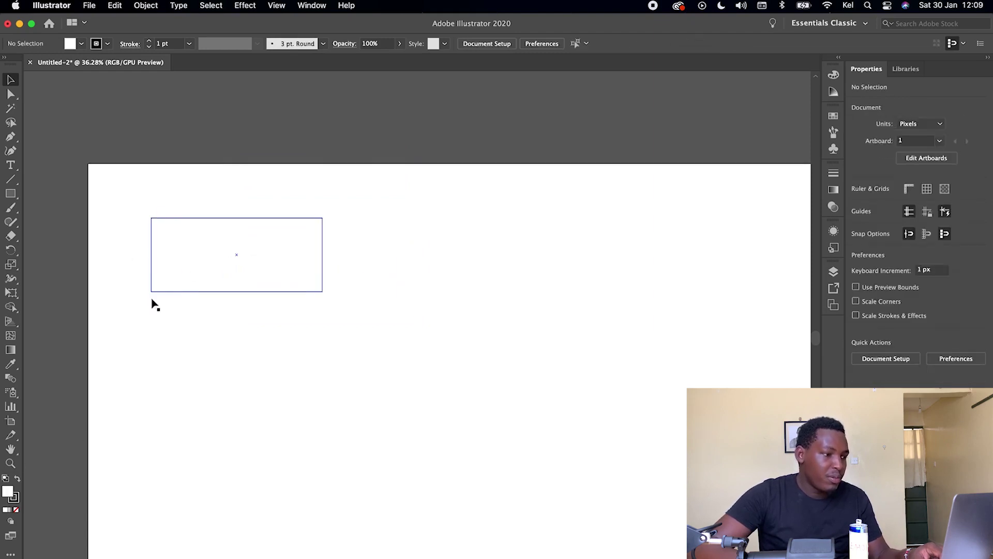
click(181, 266)
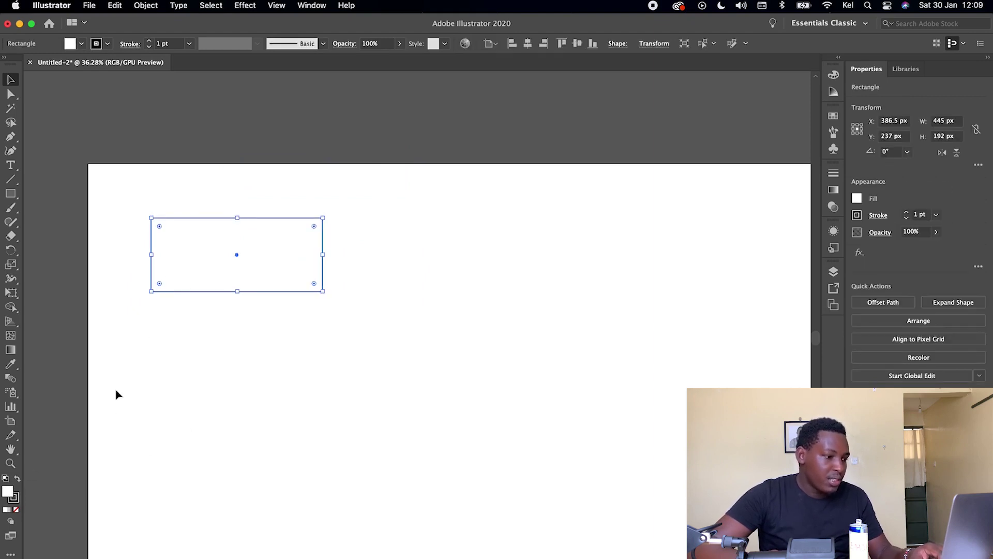
click(17, 480)
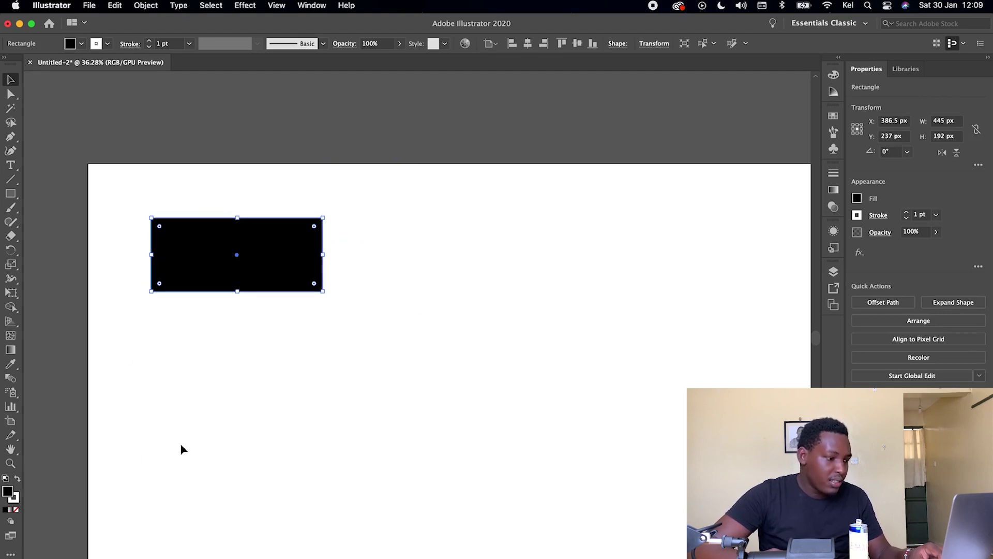
click(288, 308)
drag(165, 256, 213, 212)
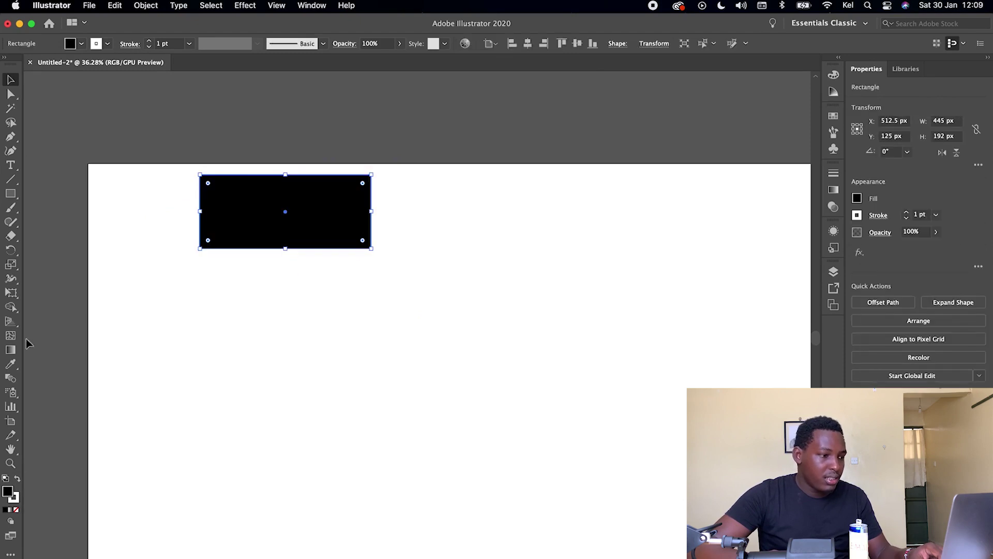
Remove the rectangle's stroke and reposition it at about X 678.5 px, Y 156 px.
click(16, 498)
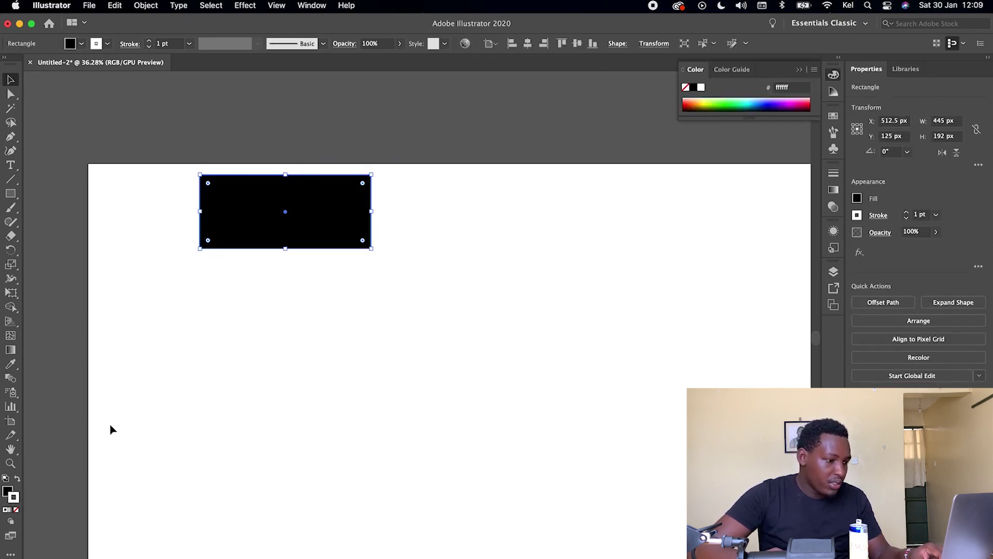
click(16, 510)
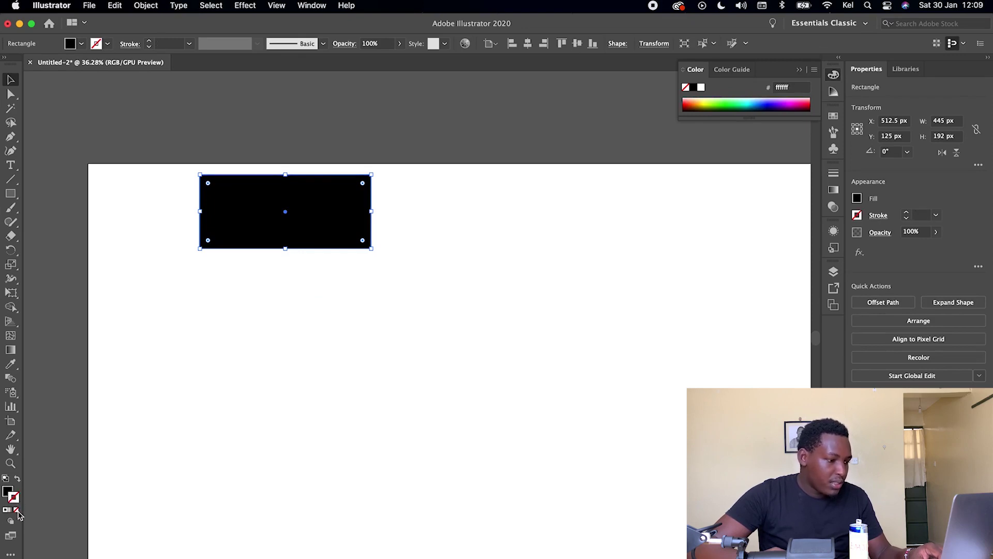
click(8, 492)
drag(304, 203, 276, 212)
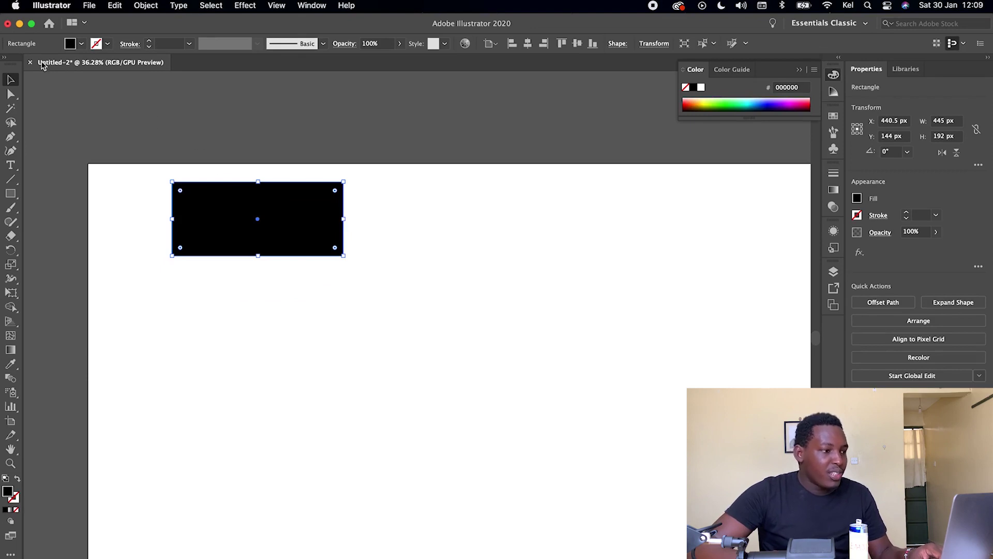
drag(258, 202, 349, 207)
click(213, 219)
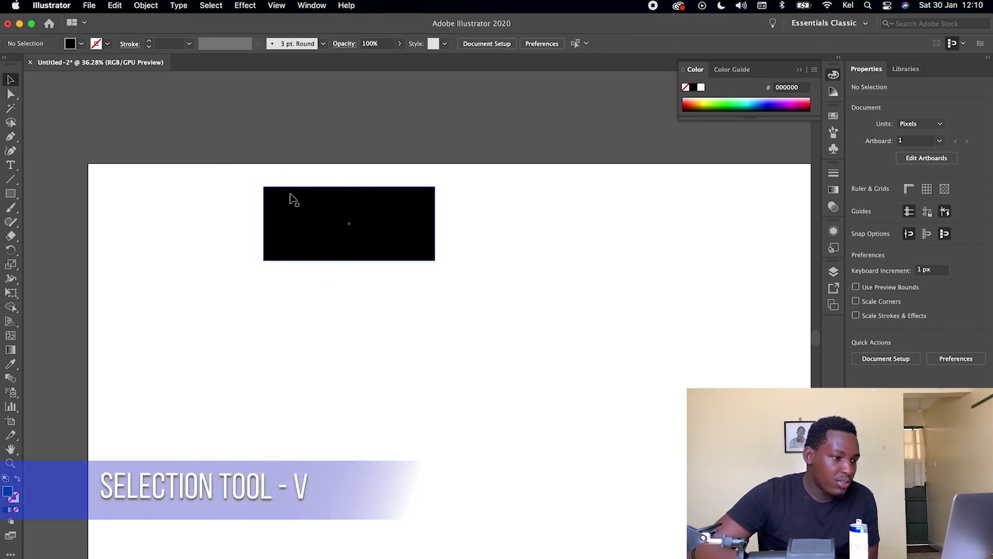
Select and deselect the whole black rectangle several times with the Selection tool.
click(329, 243)
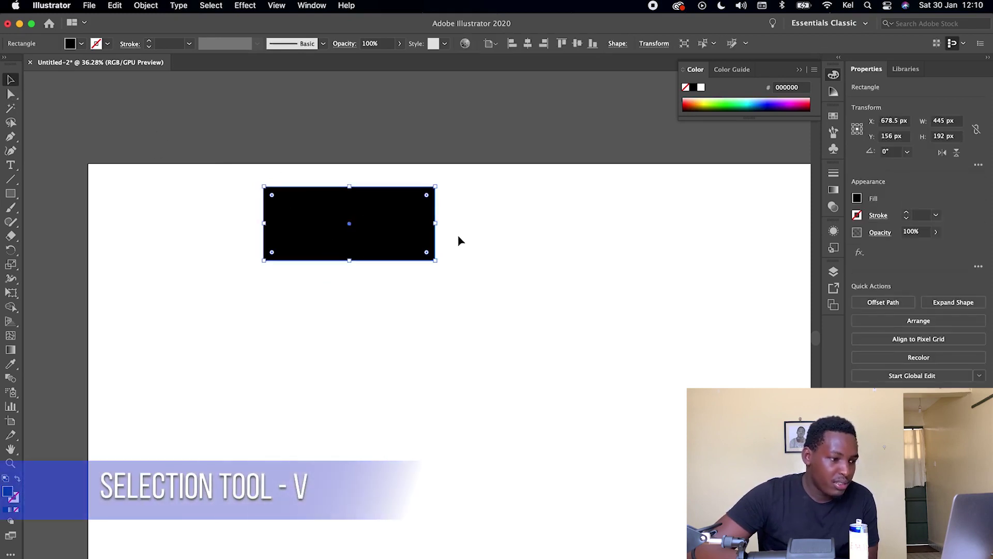
click(462, 171)
click(324, 237)
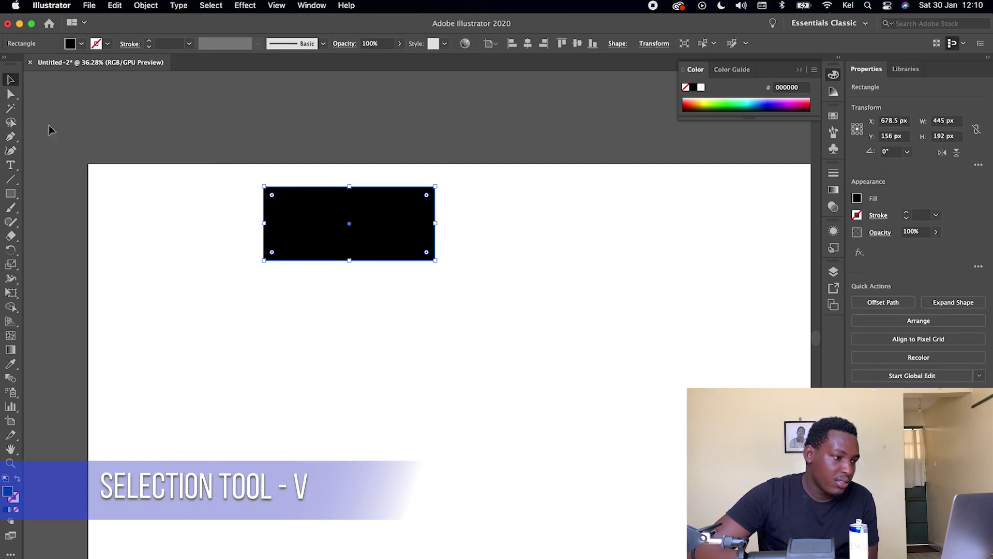
click(138, 103)
click(284, 201)
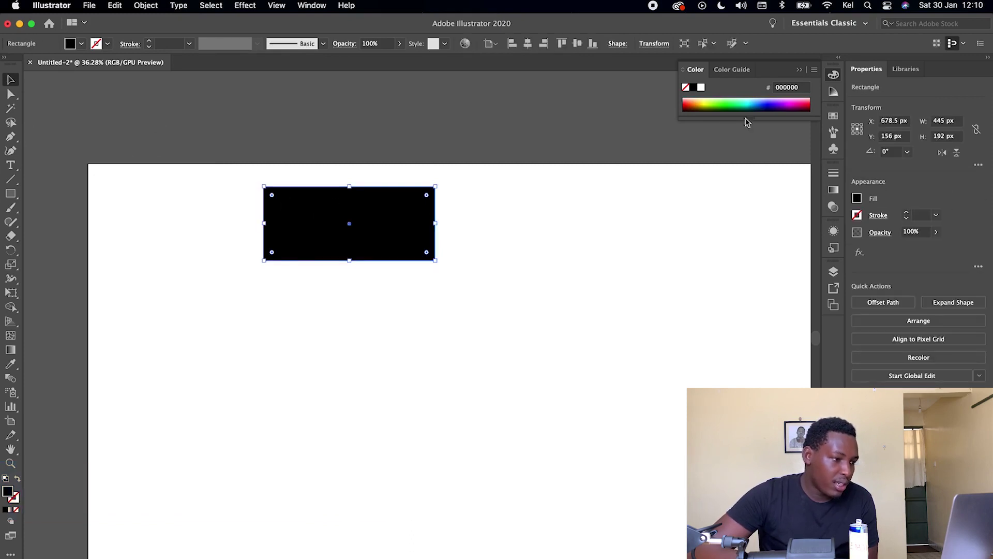
click(57, 98)
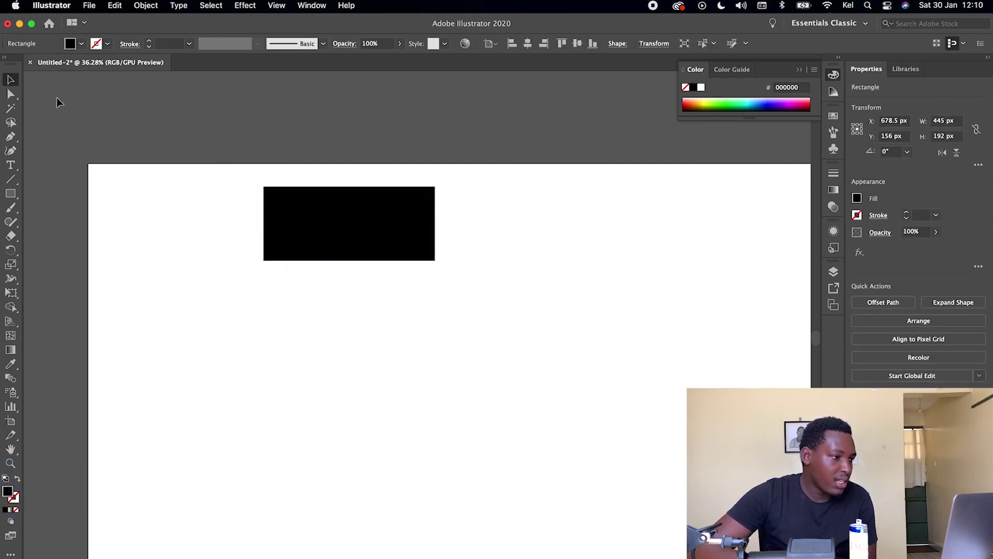
Select the rectangle's upper-left, lower-right and lower-left anchor points one at a time with the Direct Selection tool.
click(11, 94)
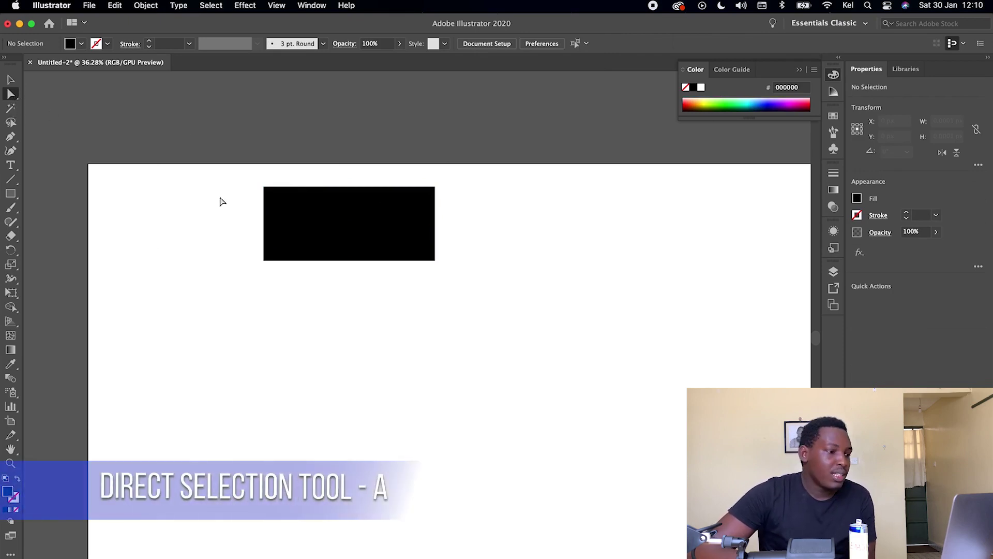
click(265, 187)
click(435, 261)
click(263, 262)
click(324, 288)
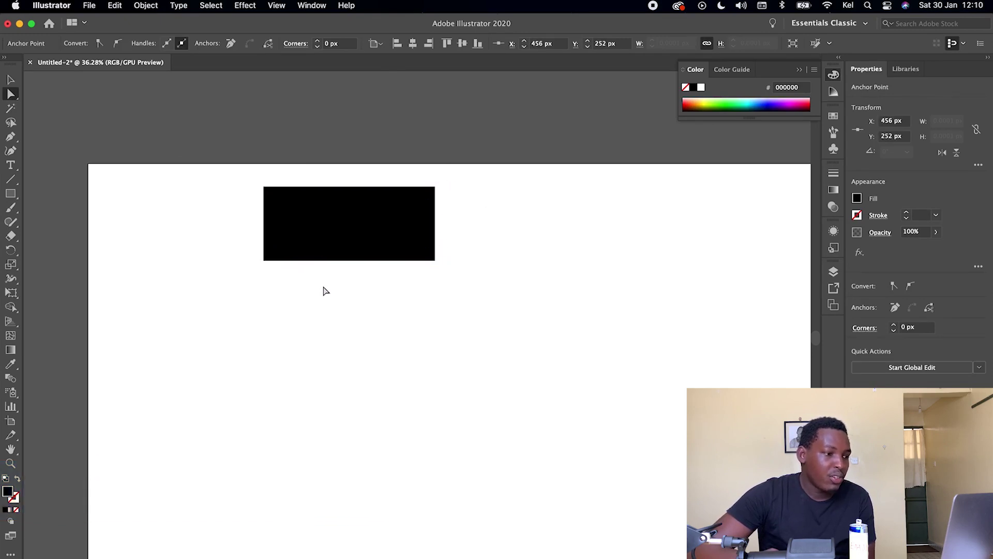
Direct-select the whole rectangle twice, and pick its lower-right, upper-right and upper-left anchor points individually before clearing the selection.
click(326, 228)
click(376, 306)
click(390, 228)
click(424, 308)
click(435, 261)
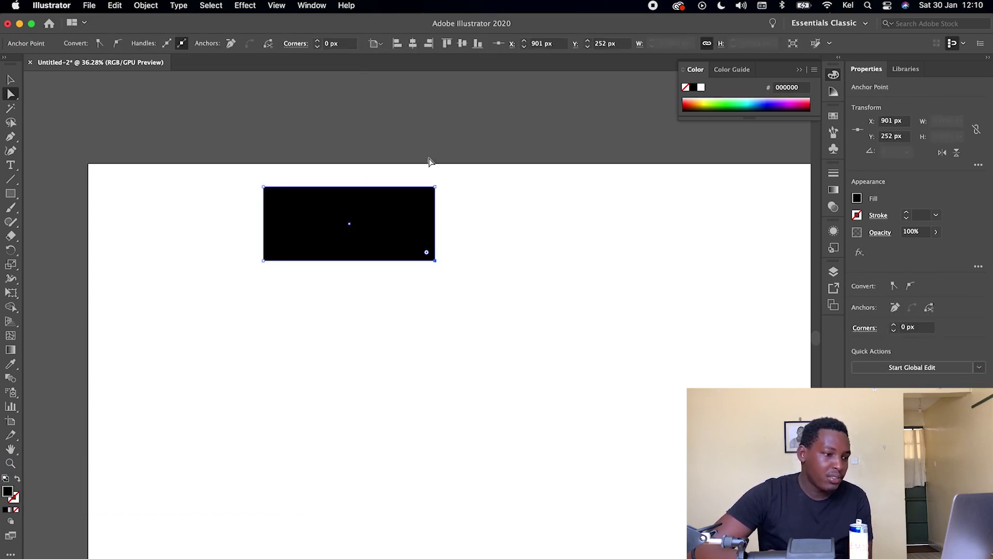
click(434, 187)
click(264, 188)
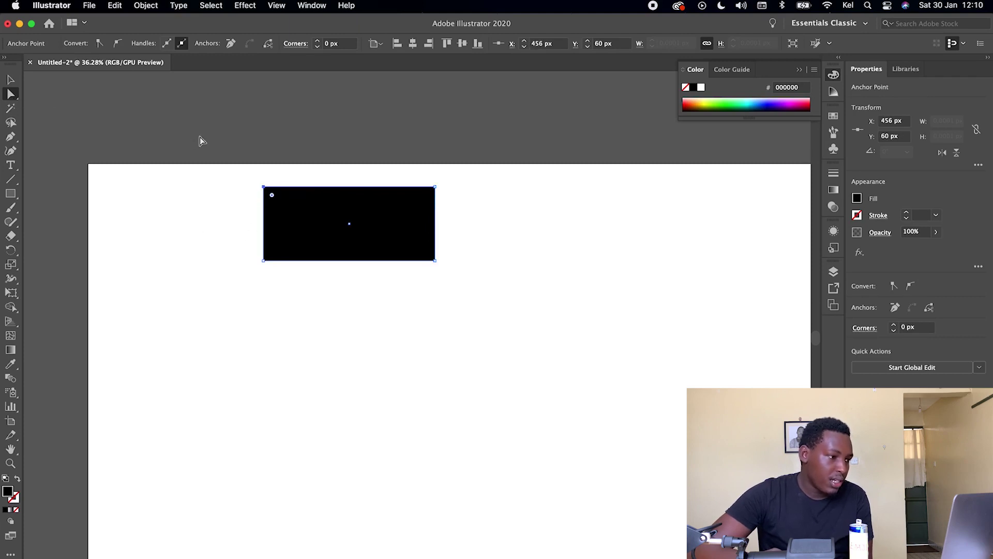
click(199, 136)
Select the black rectangle with the Magic Wand tool.
click(20, 108)
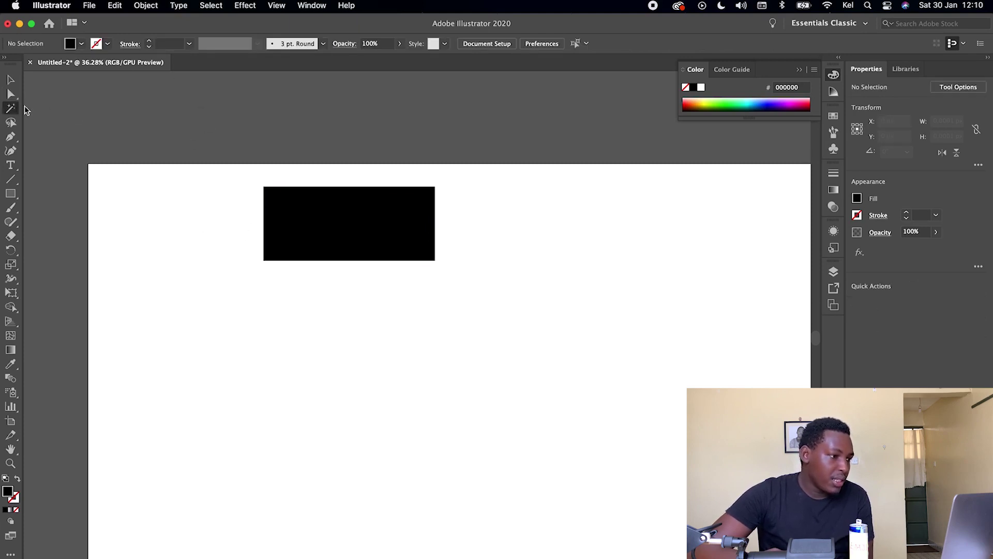
click(303, 216)
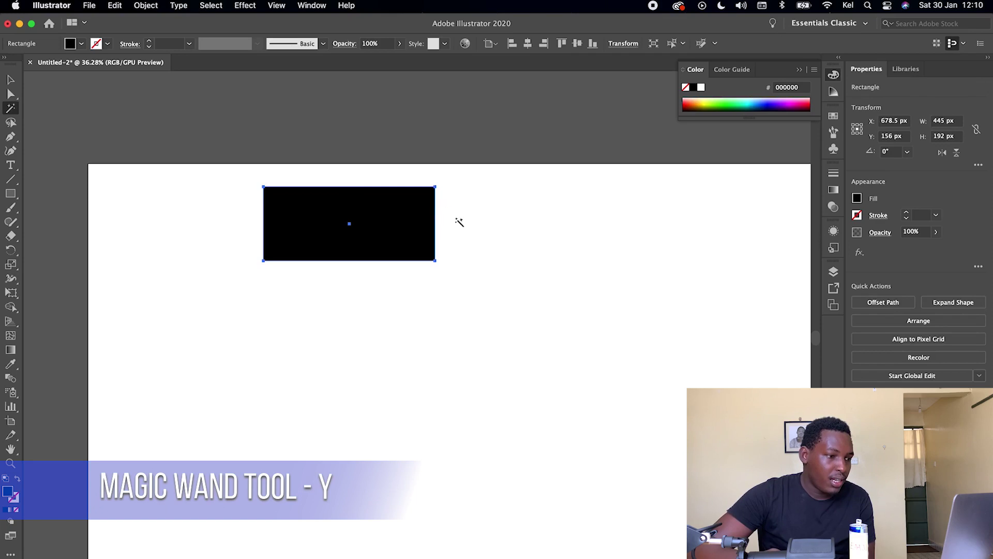
key(v)
Draw a second black rectangle about 209 x 188 px to the right of the first one, slightly lower.
click(11, 193)
mouse_move(545, 233)
mouse_down()
mouse_move(581, 279)
mouse_move(627, 304)
mouse_up()
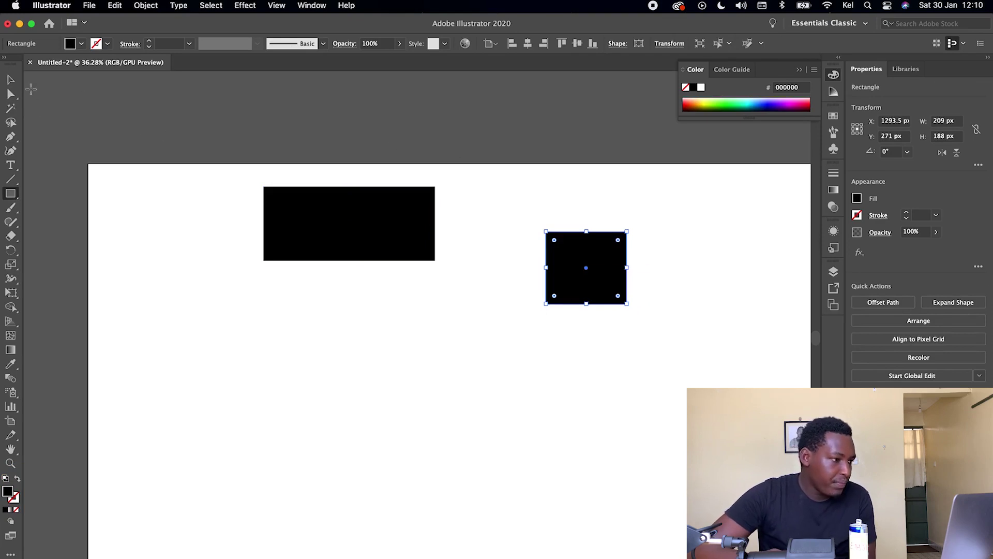
Clear the selection and repeatedly select both black rectangles together with the Magic Wand tool, sampling from either rectangle.
click(11, 81)
click(82, 112)
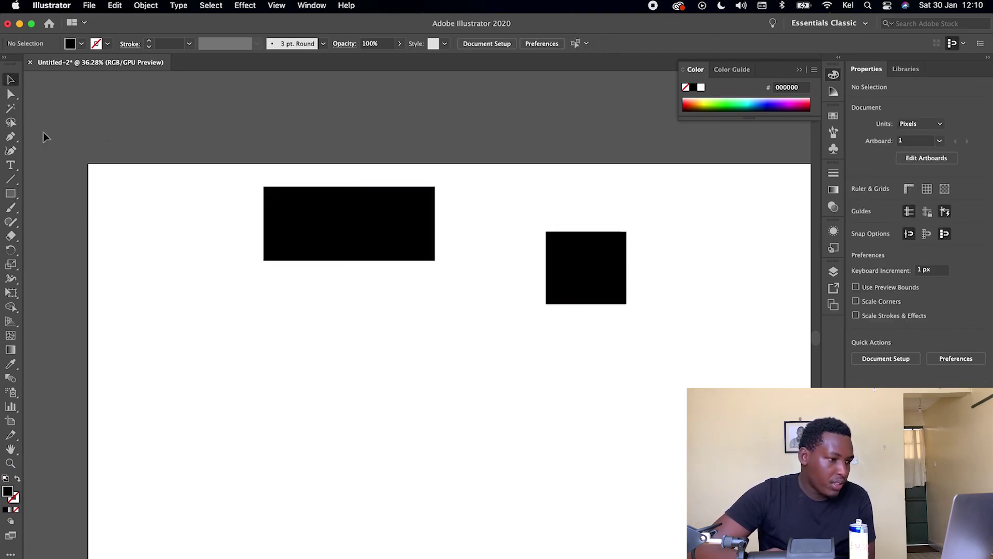
click(15, 110)
click(320, 207)
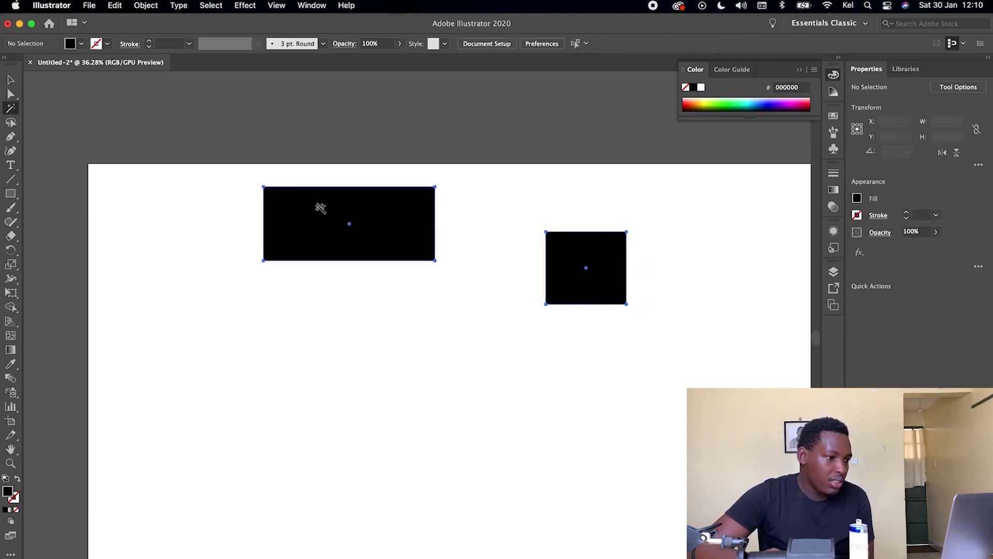
click(515, 177)
click(397, 211)
click(375, 150)
click(586, 252)
click(408, 148)
click(381, 217)
click(533, 222)
click(599, 249)
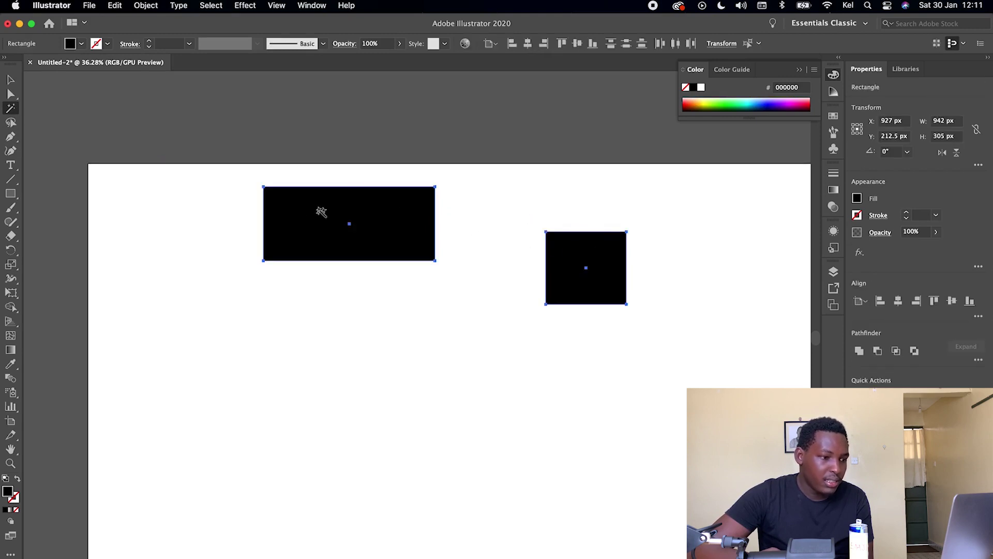
Lasso individual anchor points of the large rectangle, then the smaller rectangle's upper-left anchor point.
click(9, 125)
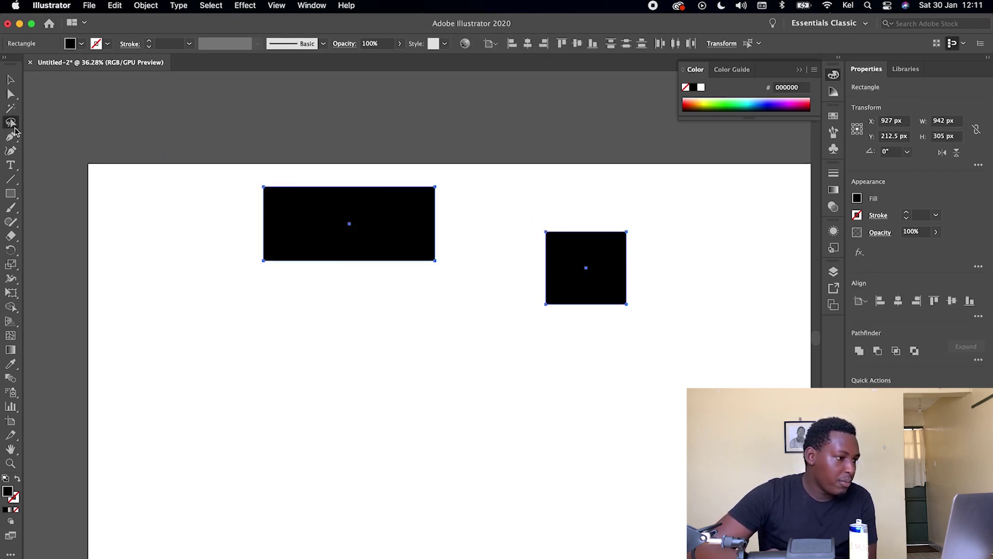
mouse_move(181, 144)
mouse_down()
mouse_move(295, 186)
mouse_move(246, 273)
mouse_move(136, 238)
mouse_move(239, 176)
mouse_move(376, 218)
mouse_up()
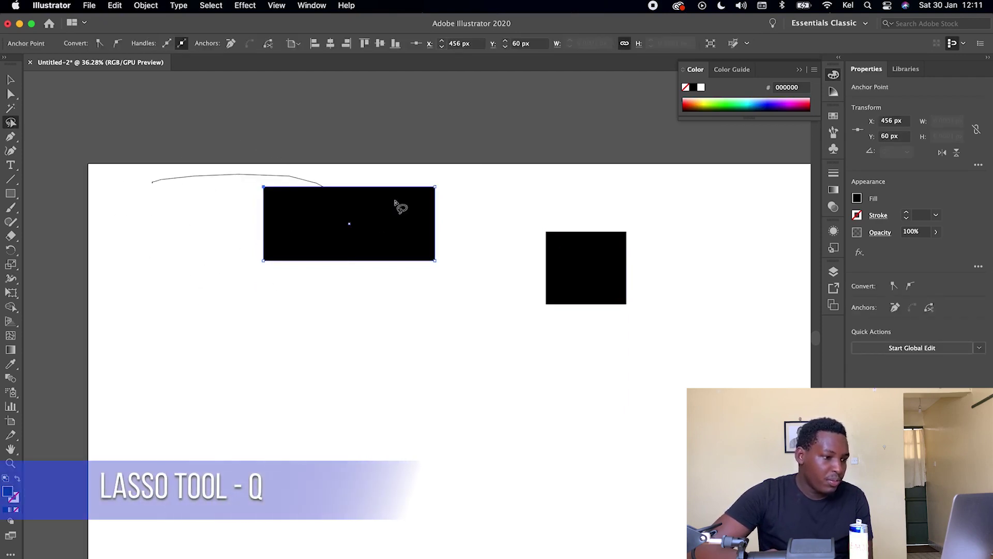
mouse_move(365, 143)
mouse_down()
mouse_move(209, 209)
mouse_move(268, 169)
mouse_move(225, 176)
mouse_up()
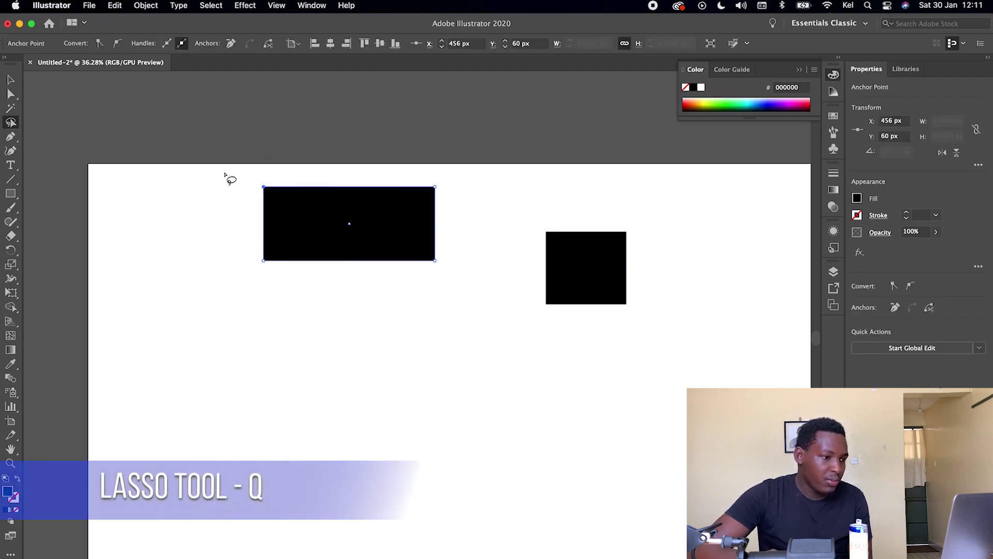
mouse_move(236, 214)
mouse_down()
mouse_move(270, 173)
mouse_move(268, 228)
mouse_move(226, 179)
mouse_move(272, 256)
mouse_move(257, 272)
mouse_move(228, 243)
mouse_up()
mouse_move(515, 223)
mouse_down()
mouse_move(604, 201)
mouse_move(503, 220)
mouse_up()
mouse_move(424, 176)
mouse_down()
mouse_move(472, 214)
mouse_move(433, 158)
mouse_up()
drag(525, 258, 524, 239)
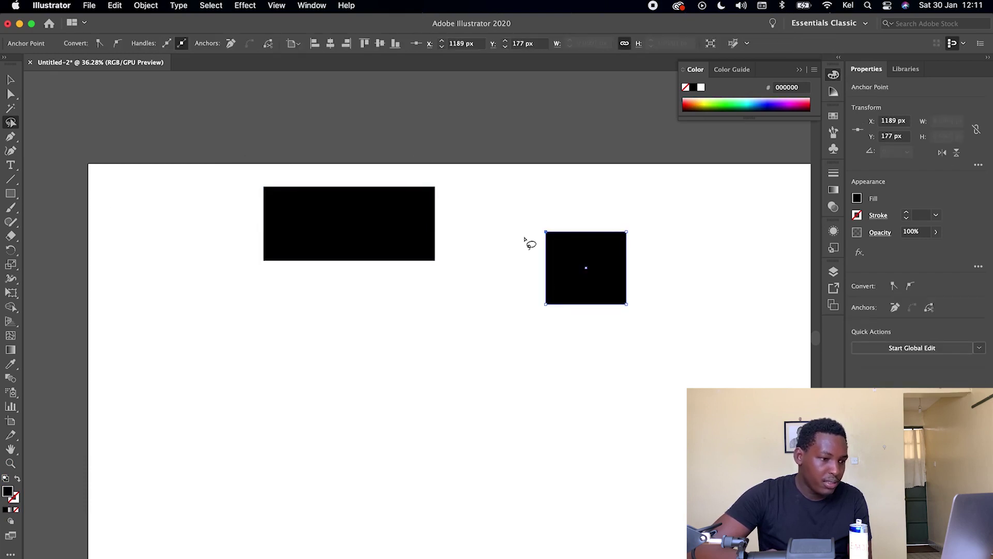
Draw a closed, irregular twelve-point black shape below the large rectangle with the Pen tool, with one curved segment and otherwise straight edges.
click(11, 137)
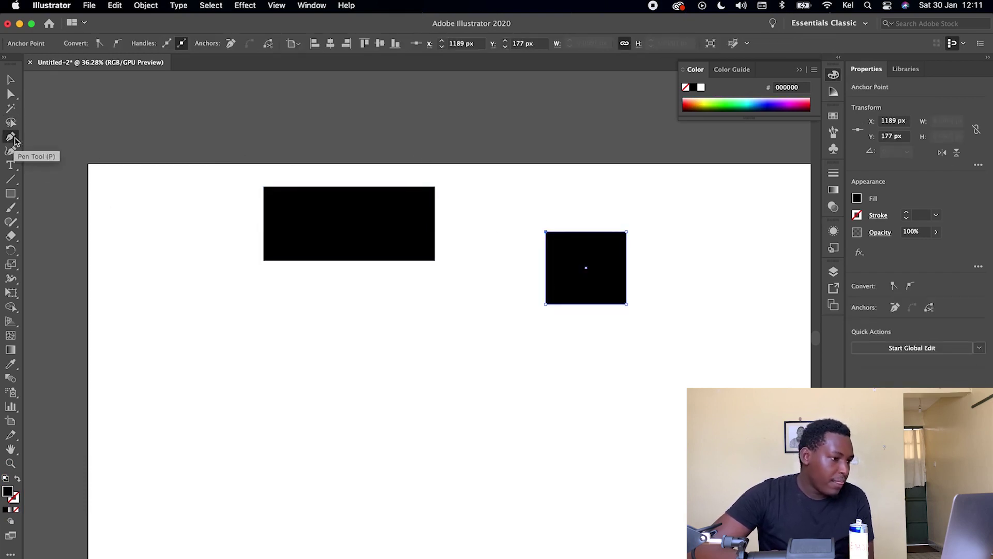
drag(231, 335, 305, 327)
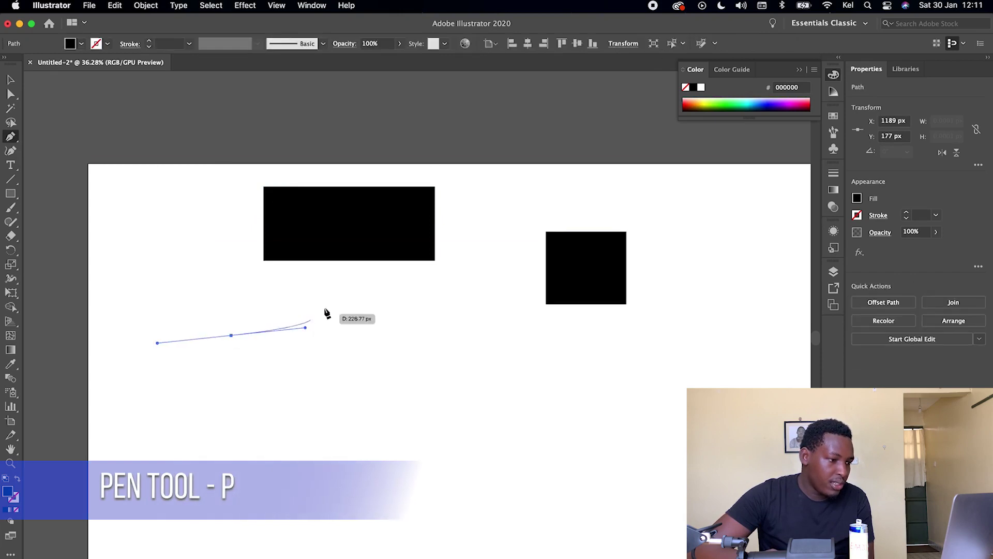
click(325, 305)
click(349, 319)
click(375, 357)
click(295, 383)
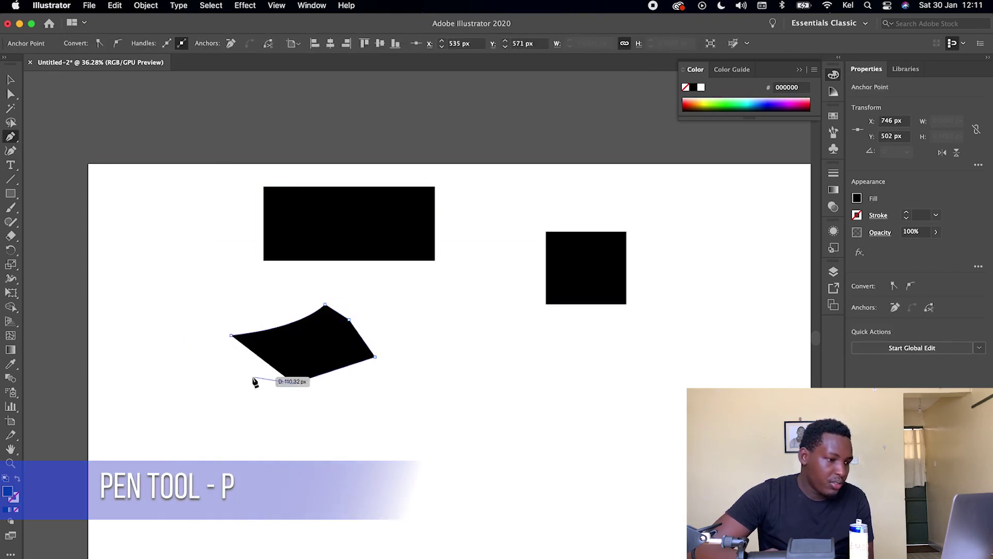
click(252, 377)
click(272, 439)
click(380, 424)
click(416, 335)
click(498, 344)
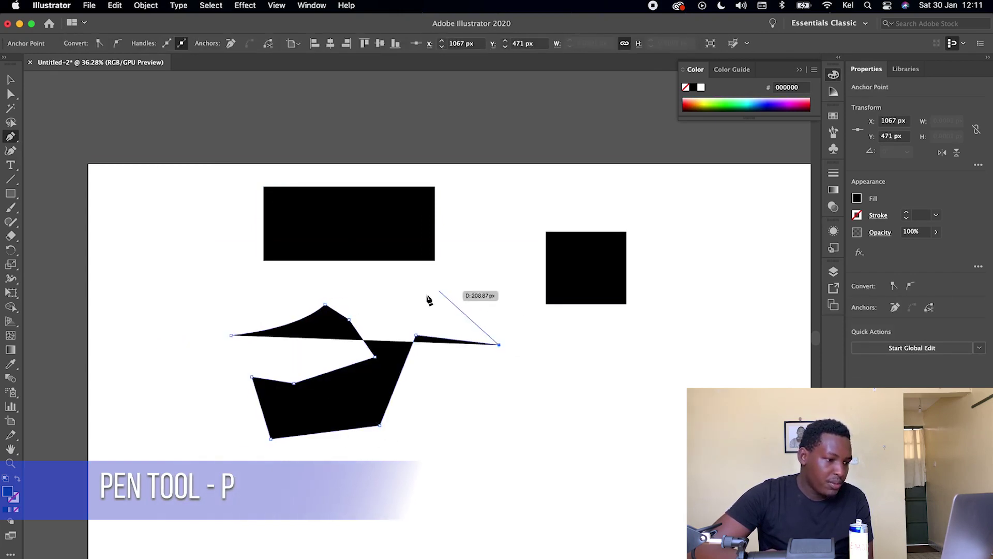
click(377, 298)
click(228, 298)
click(231, 335)
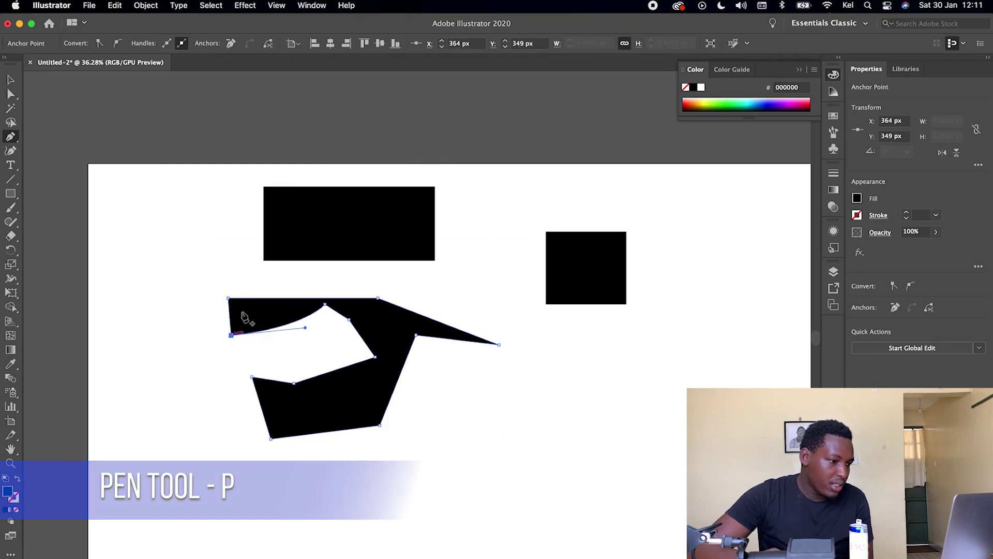
Draw a small open pen path about 91 x 34 px with four anchor points, starting at the large rectangle's lower-left corner.
click(264, 261)
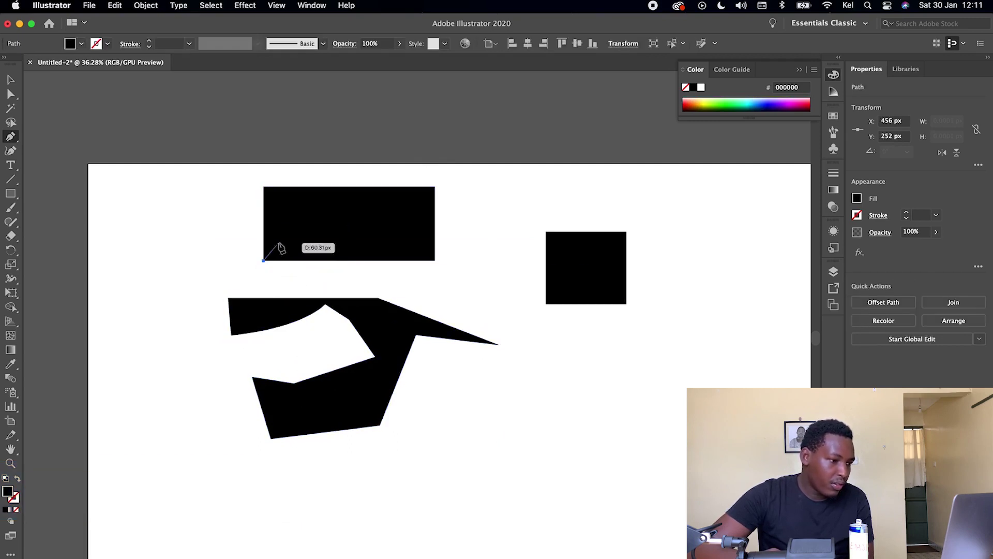
click(278, 272)
click(291, 260)
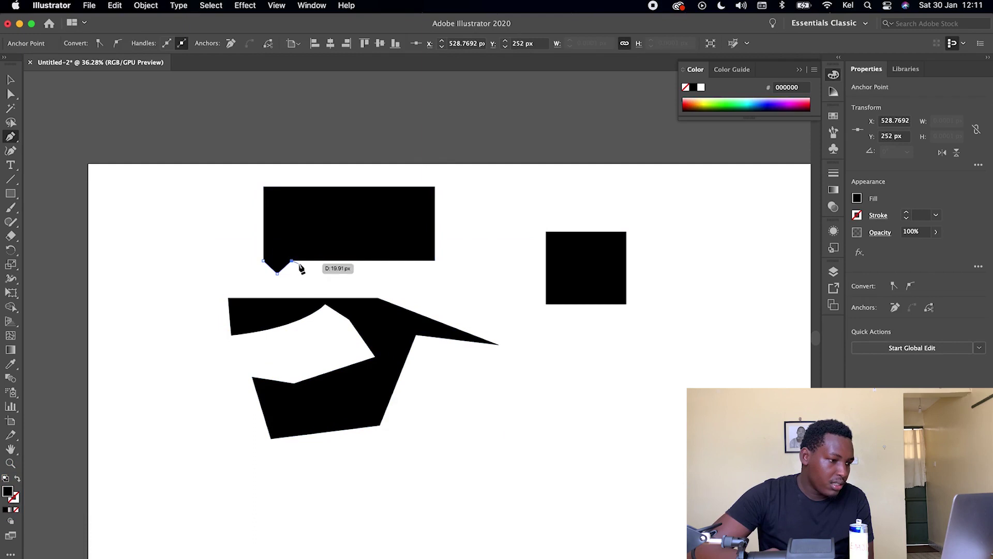
click(298, 262)
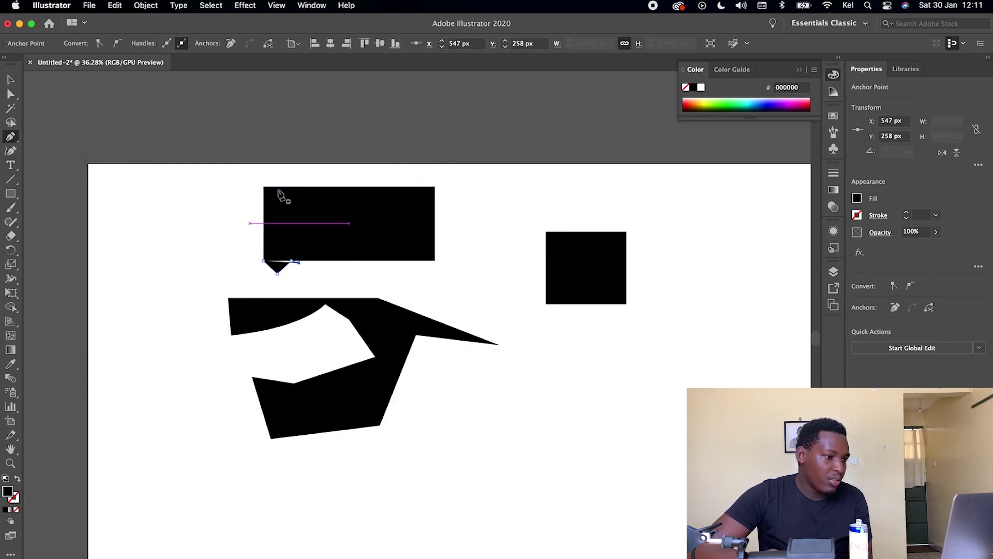
Extend the small path with four smooth points using the Curvature tool, sweeping over and below the pen shape to about 717 x 669 px.
click(10, 152)
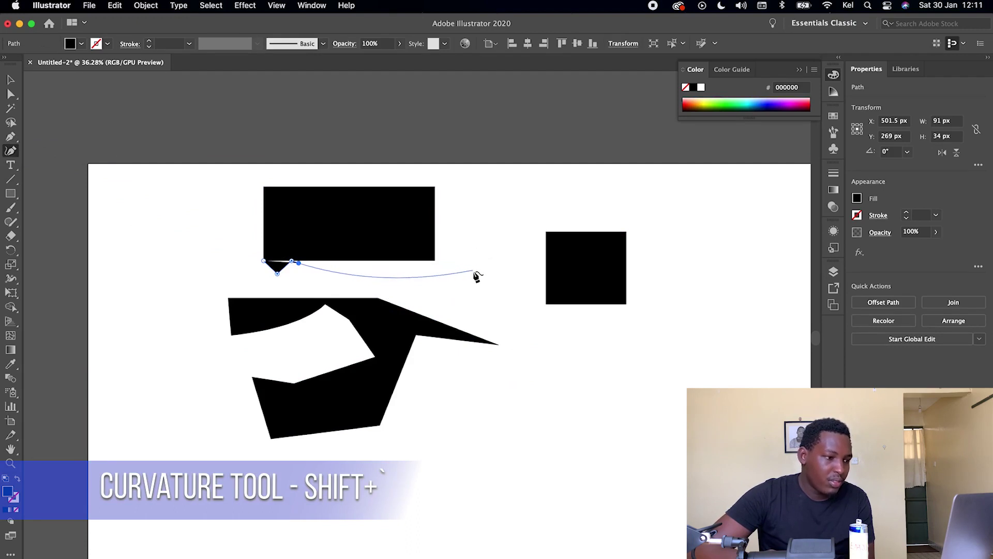
click(473, 228)
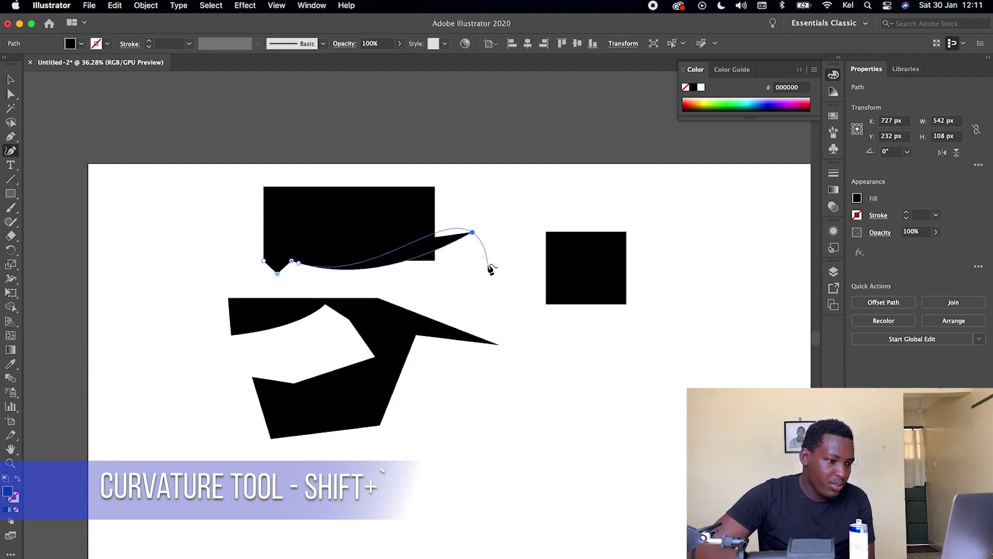
click(533, 367)
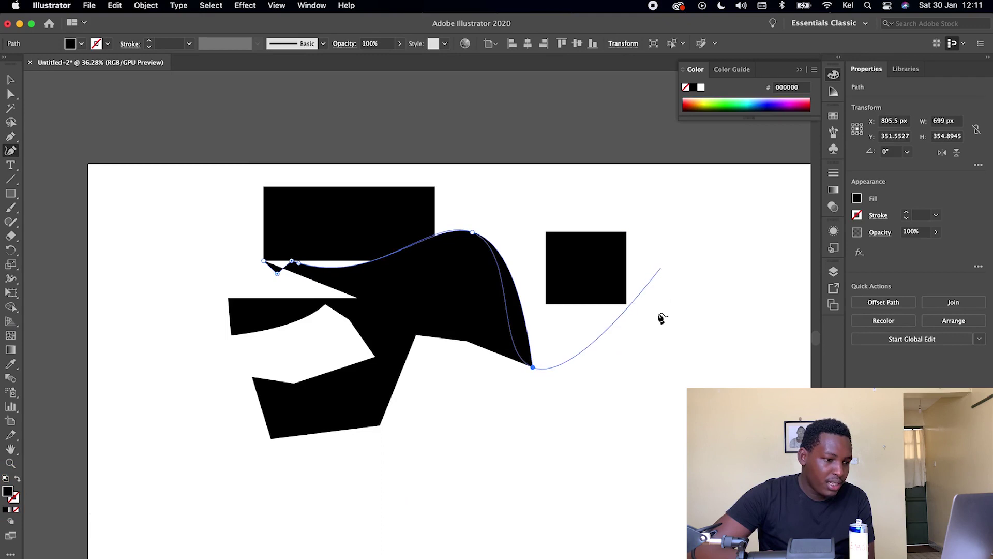
click(460, 415)
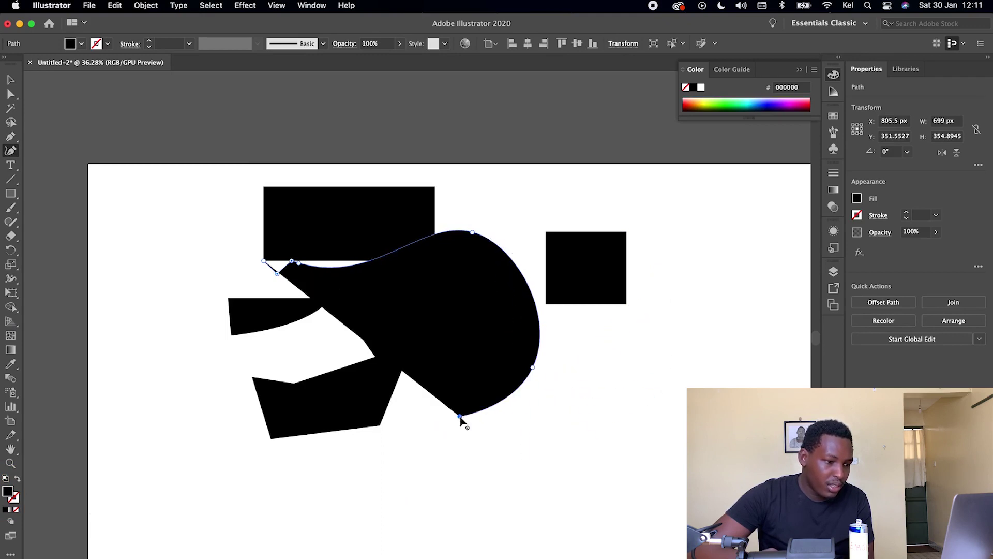
click(432, 487)
Add a short point text of random letters near the artboard's upper-left corner with the Type tool.
click(10, 164)
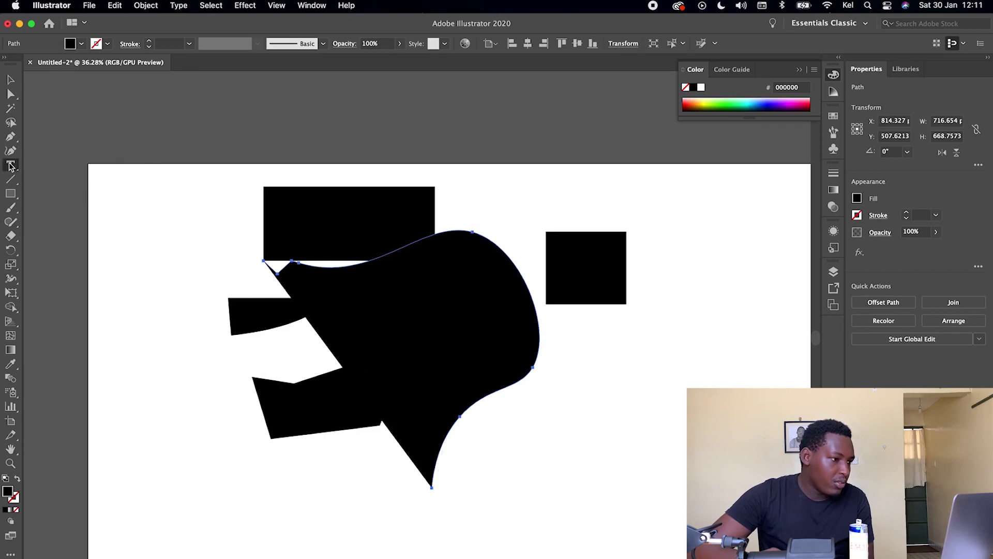
click(136, 192)
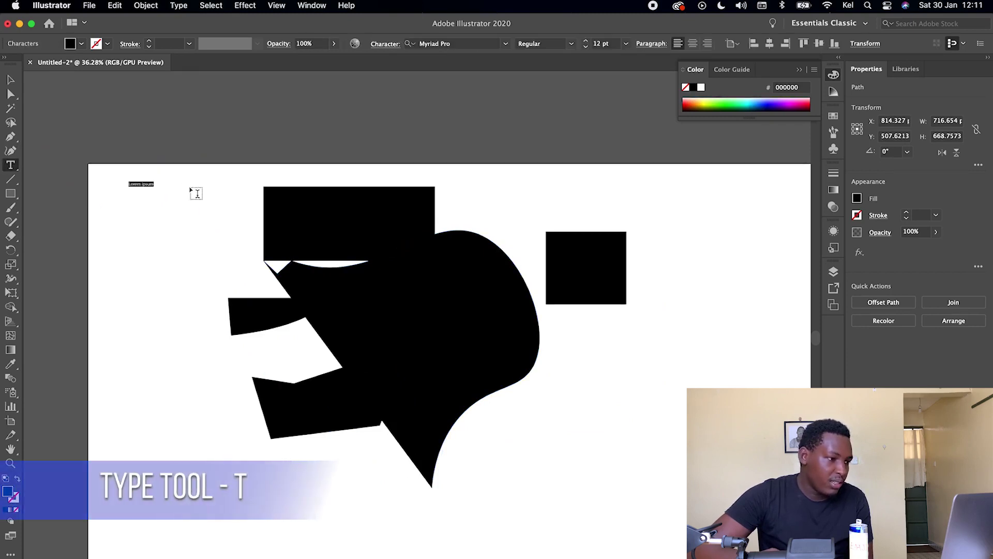
text(bdhwvhj)
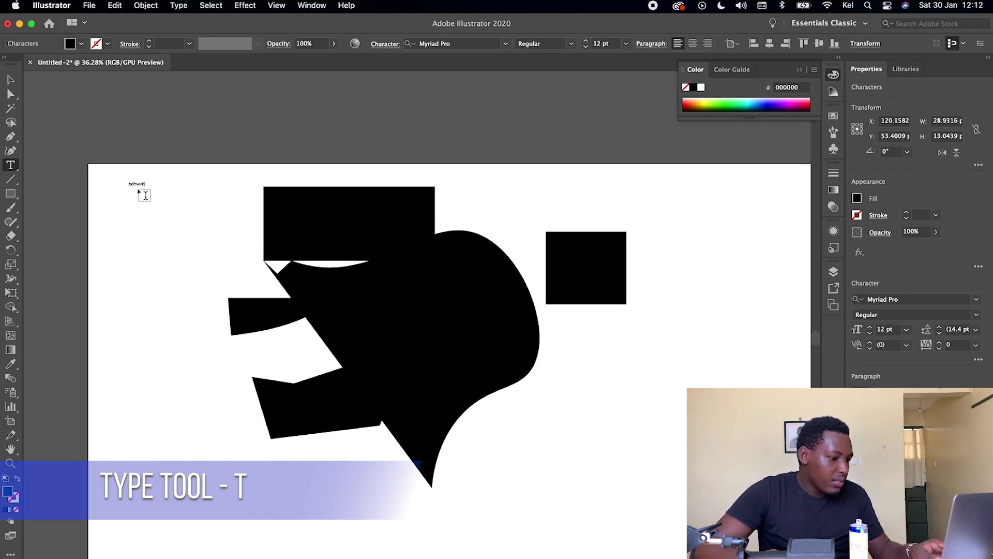
Draw a diagonal line segment about 125 x 99 px below the small text.
click(10, 179)
mouse_move(186, 196)
mouse_down()
mouse_move(204, 222)
mouse_move(146, 285)
mouse_up()
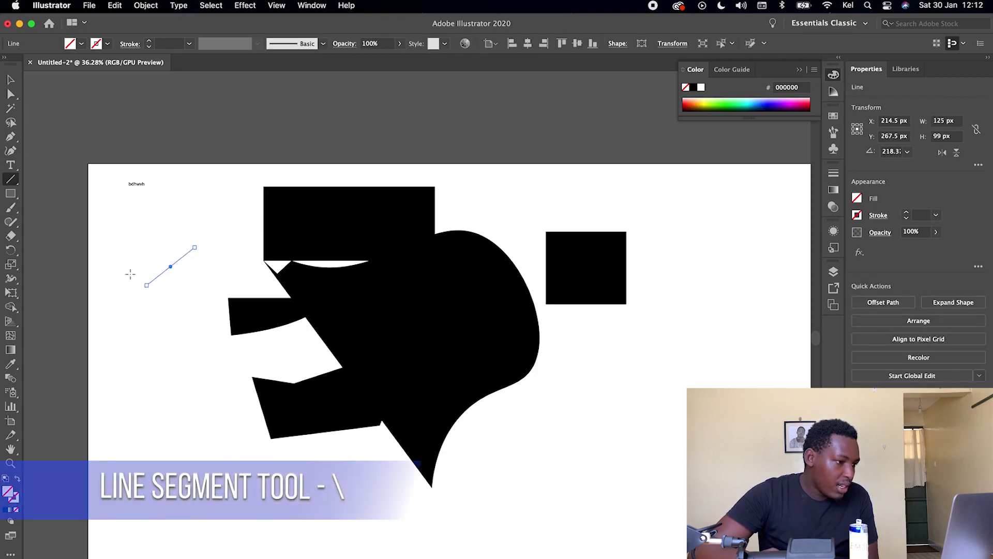
click(8, 195)
click(10, 196)
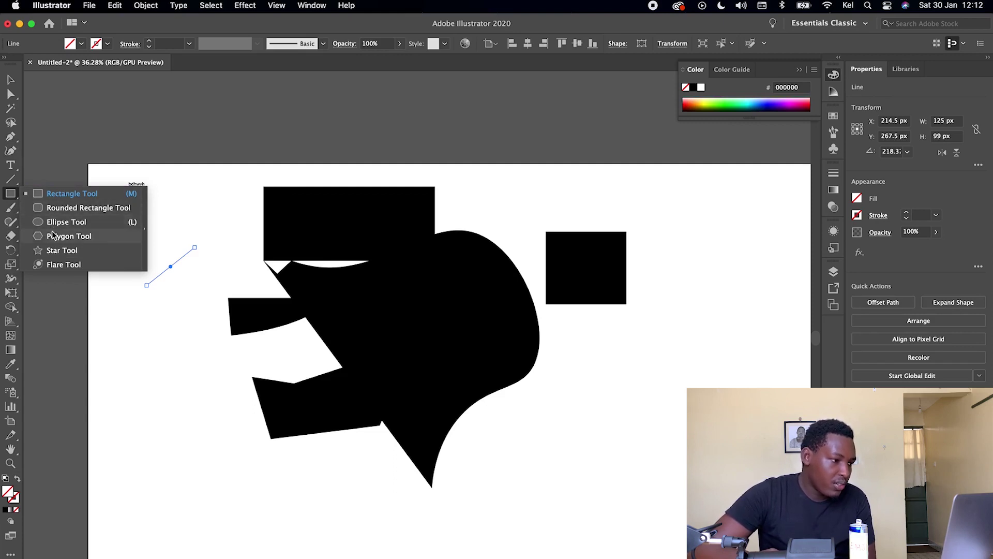
click(11, 193)
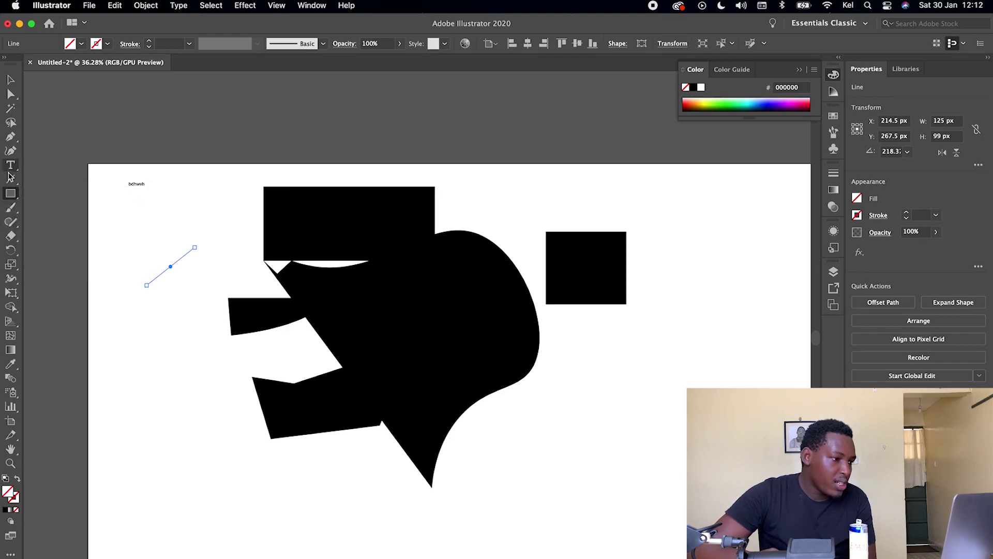
click(10, 183)
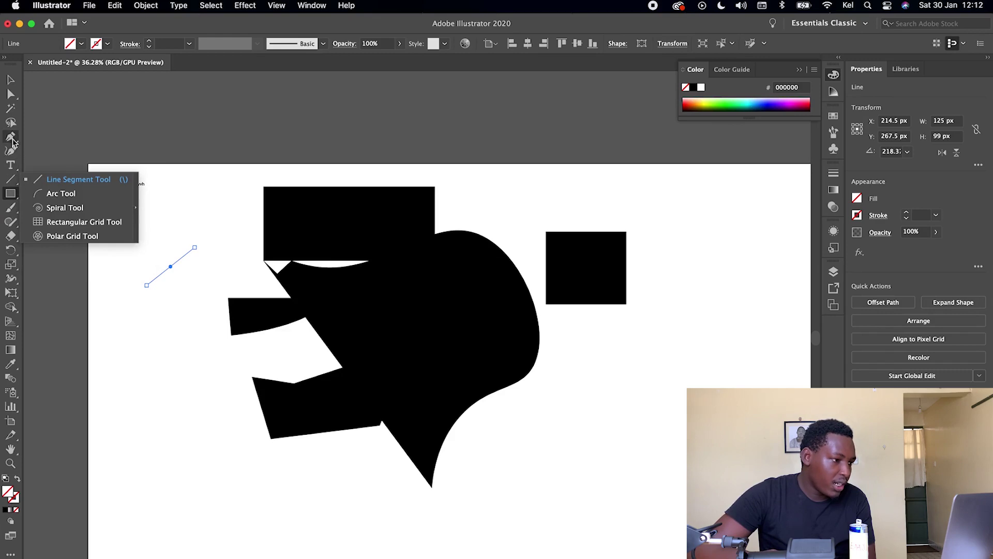
click(11, 138)
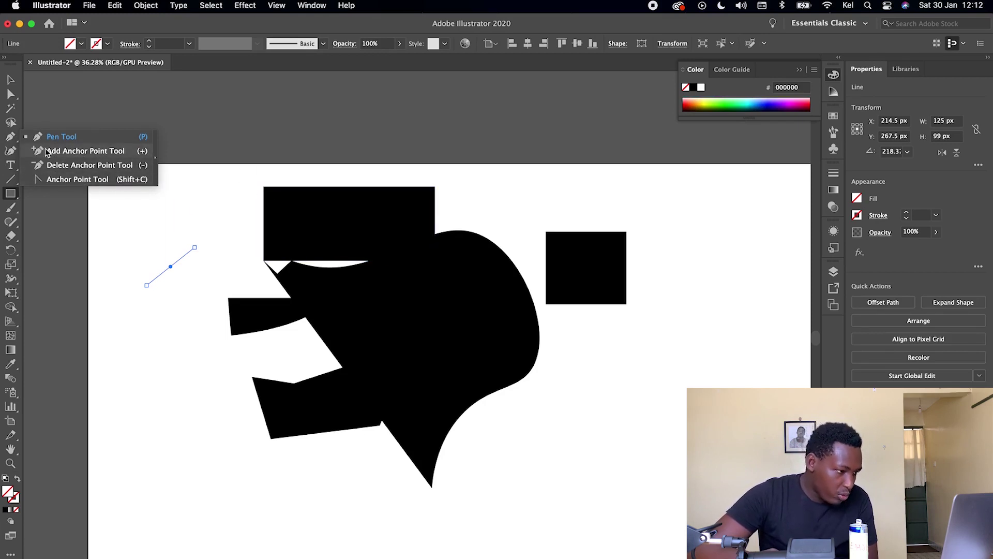
Move the letters "v" and "w" of the small text below its baseline individually with the Touch Type tool.
click(10, 164)
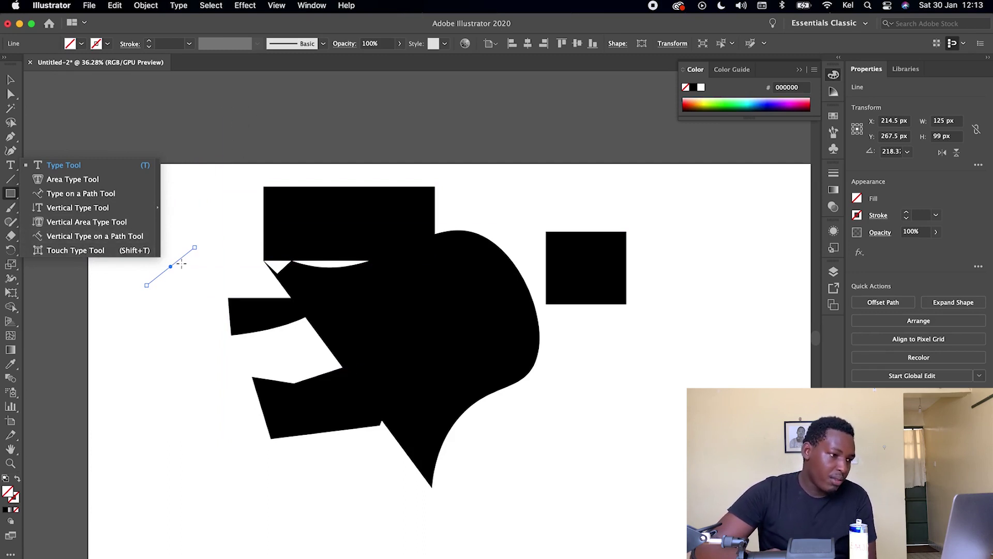
click(57, 255)
click(152, 205)
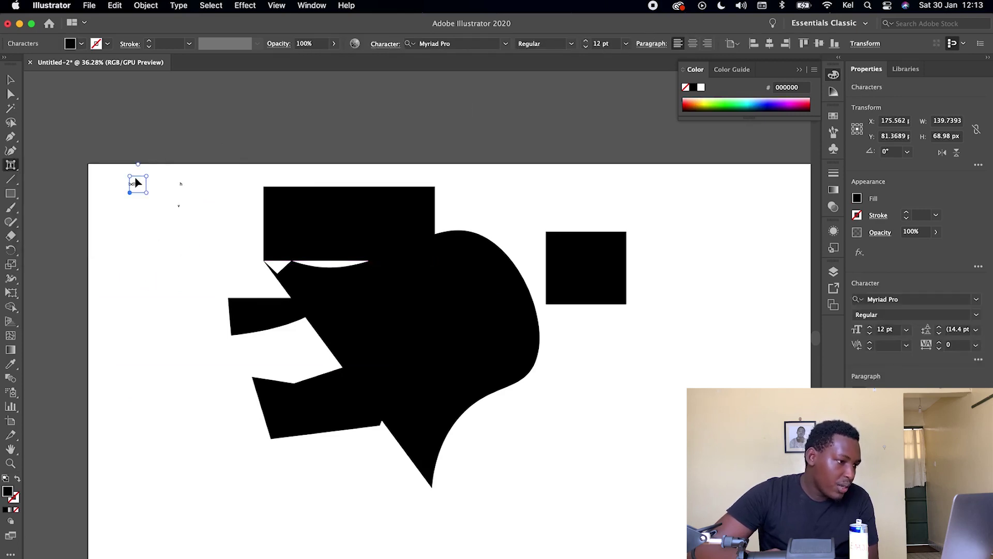
drag(137, 186, 137, 217)
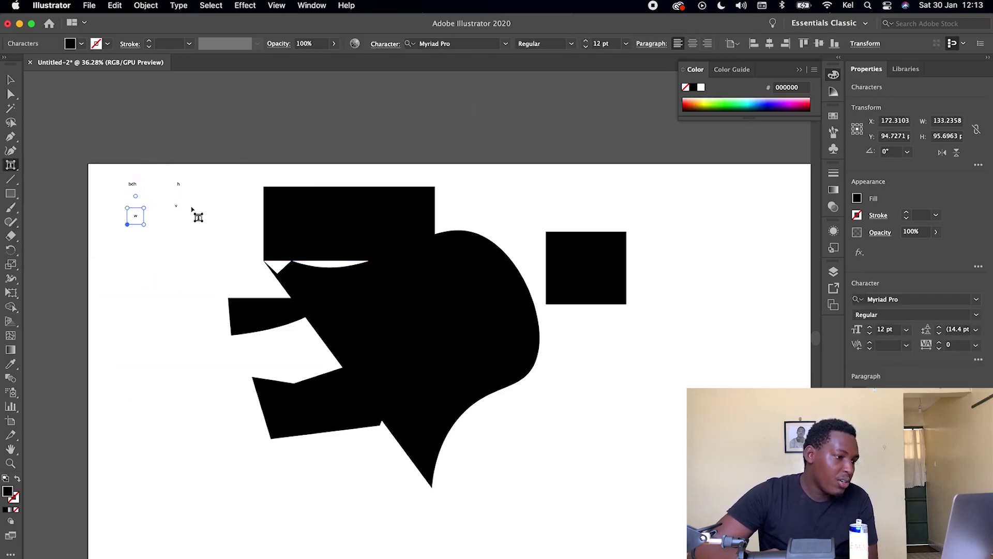
click(188, 228)
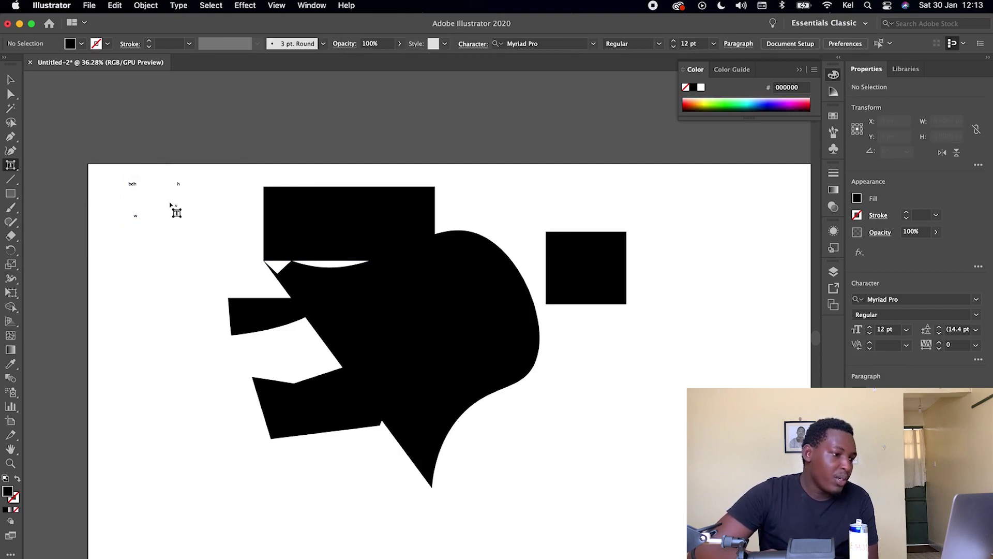
Shift the letter "v" up and to the right, and the letter "w" slightly right and up with the Touch Type tool.
click(176, 207)
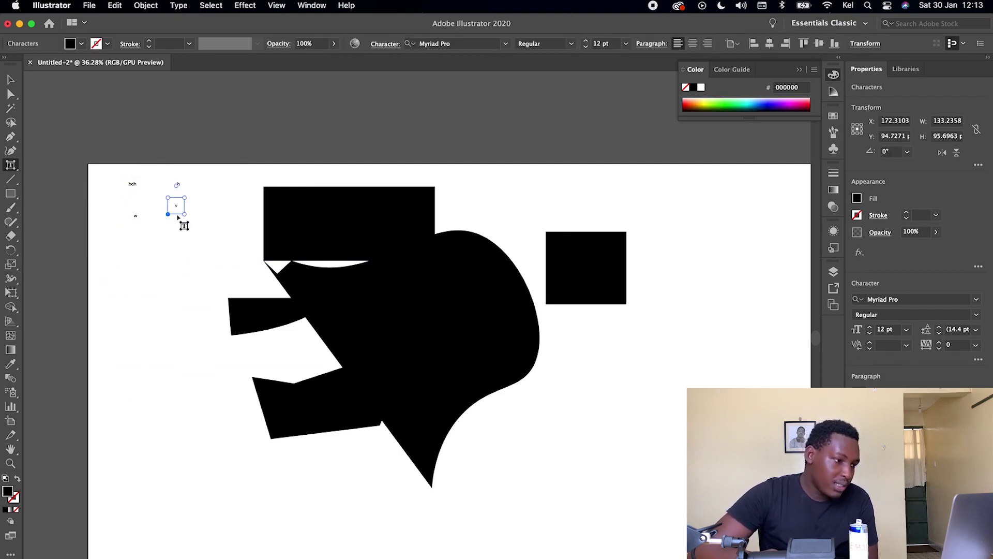
drag(177, 209, 186, 203)
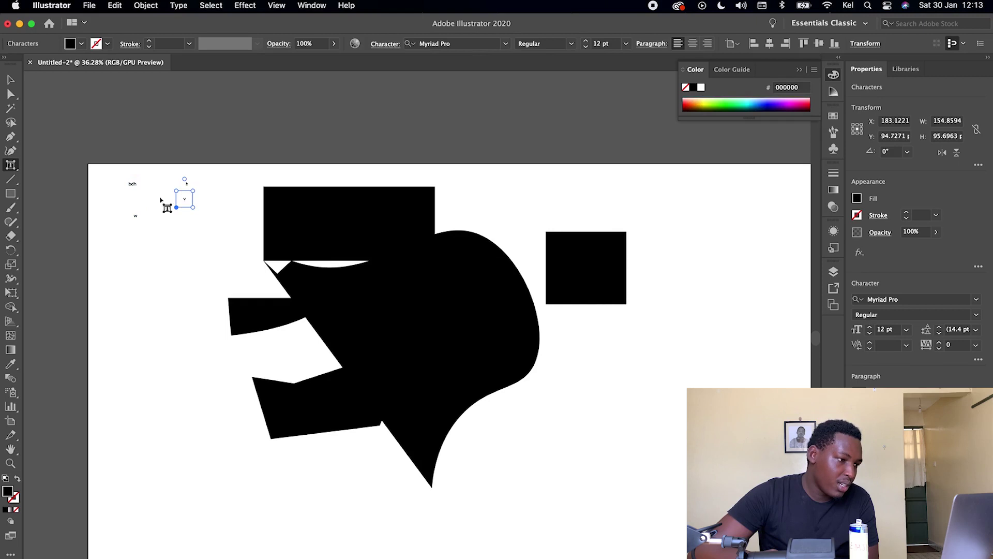
click(120, 186)
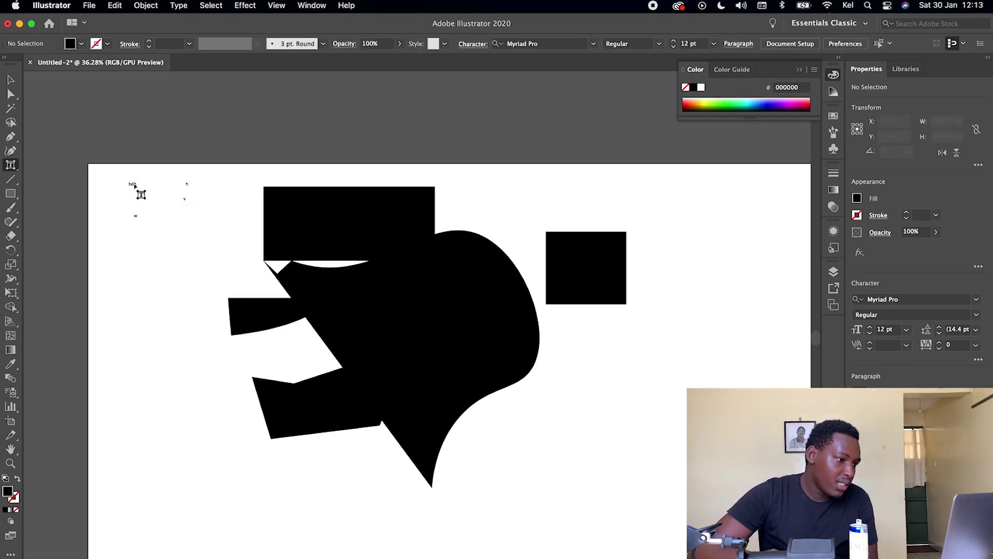
click(135, 215)
drag(125, 216, 133, 212)
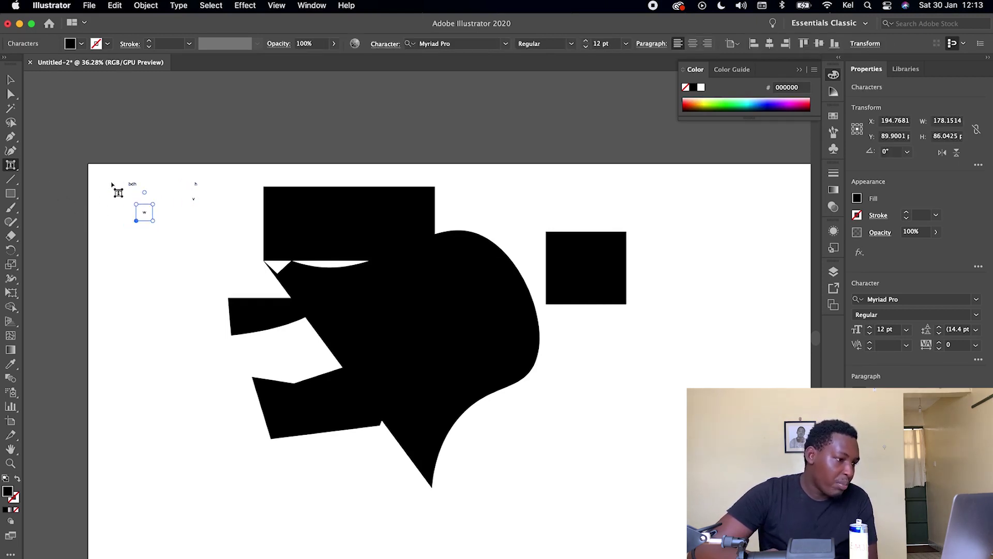
Draw a spiral about 397 x 318 px below the small text with the Spiral tool.
click(12, 168)
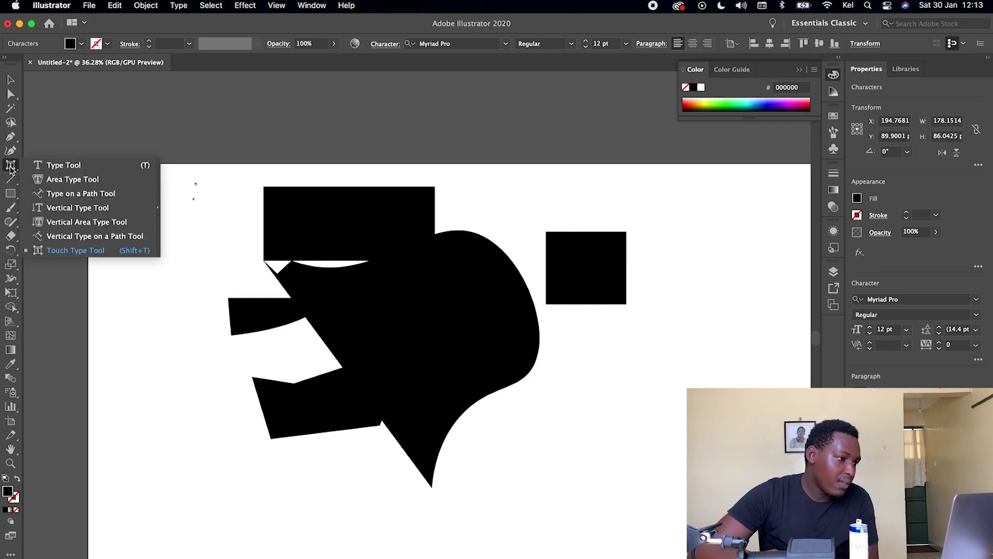
click(12, 181)
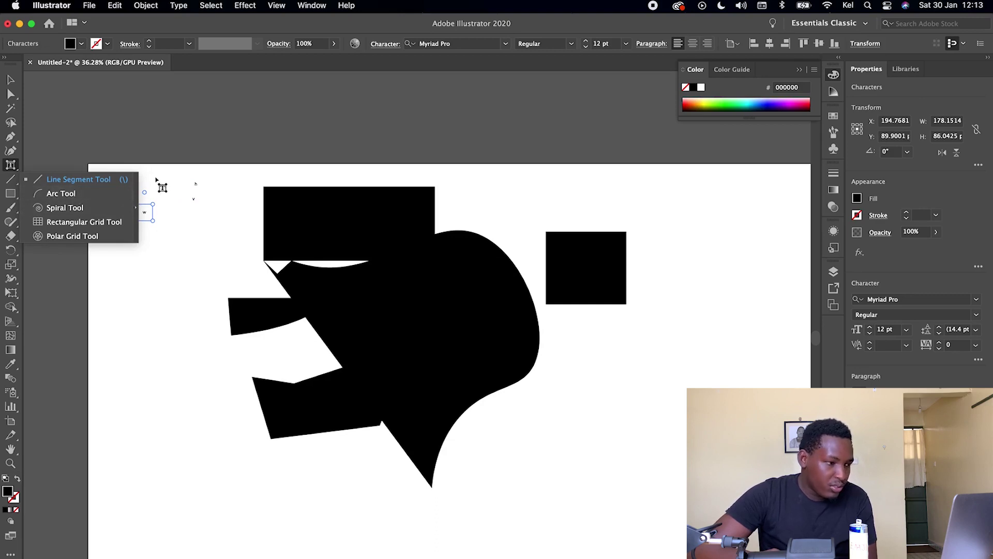
click(60, 207)
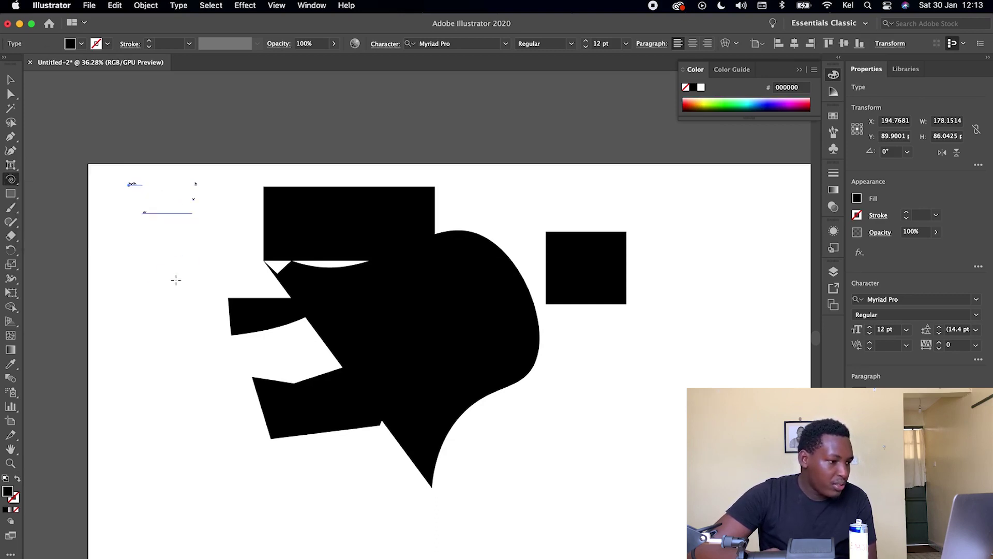
drag(122, 273, 208, 260)
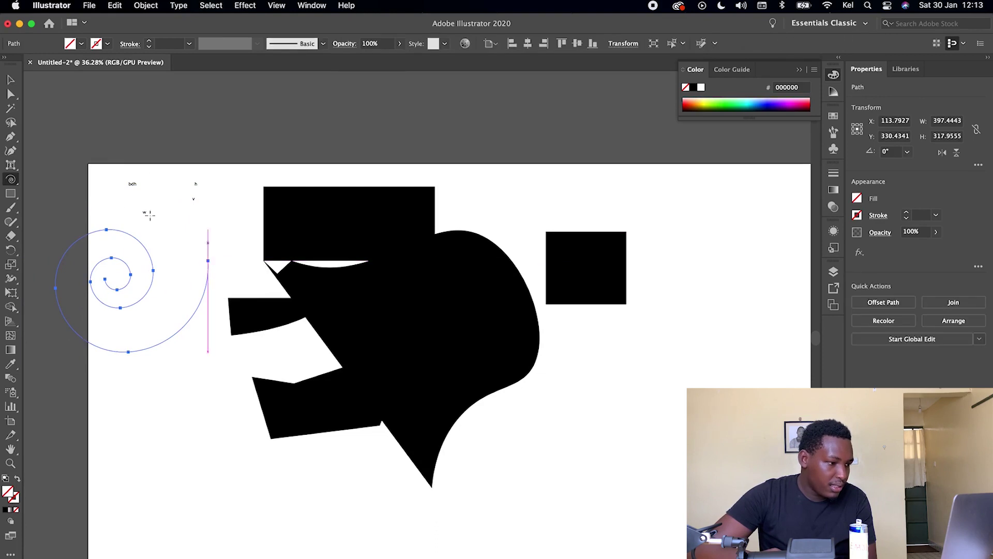
Paint a freehand squiggle between the small letters and the large black rectangle with the Paintbrush tool.
click(17, 179)
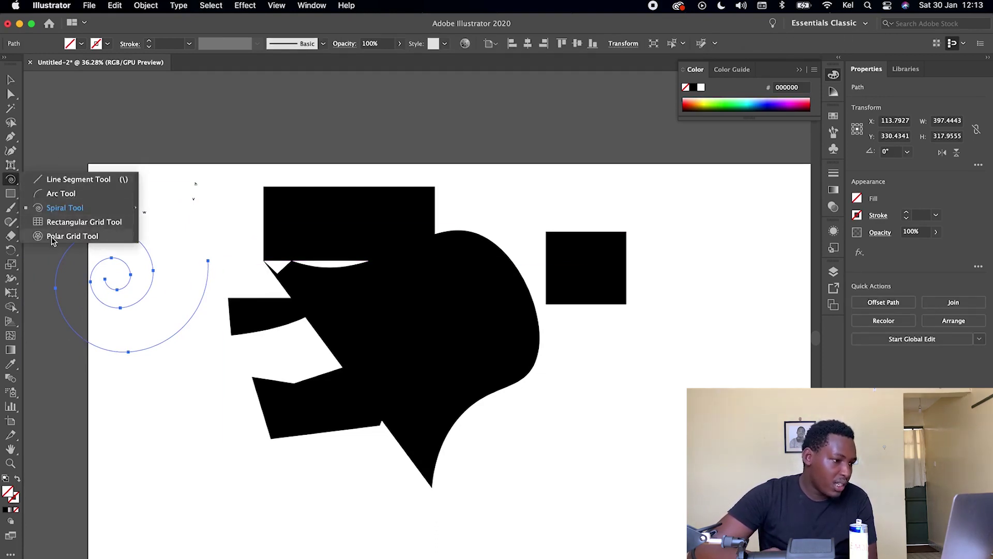
click(8, 194)
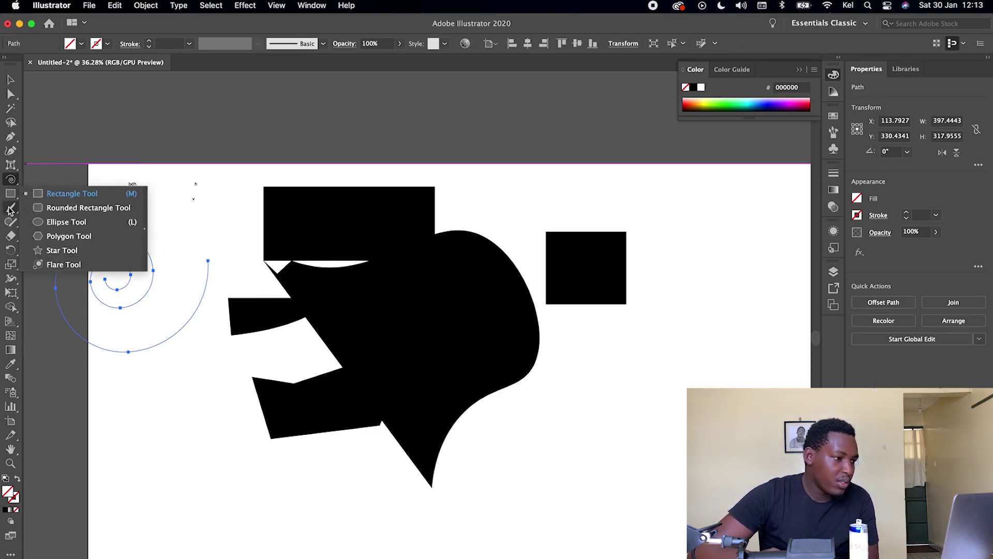
click(8, 209)
click(12, 212)
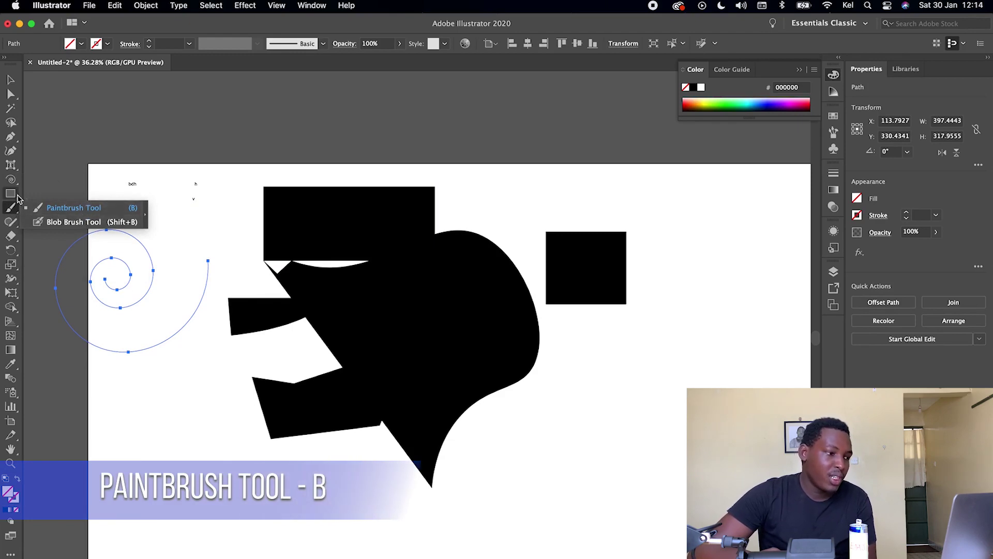
click(50, 209)
mouse_move(200, 224)
mouse_down()
mouse_move(212, 233)
mouse_move(224, 218)
mouse_move(217, 200)
mouse_up()
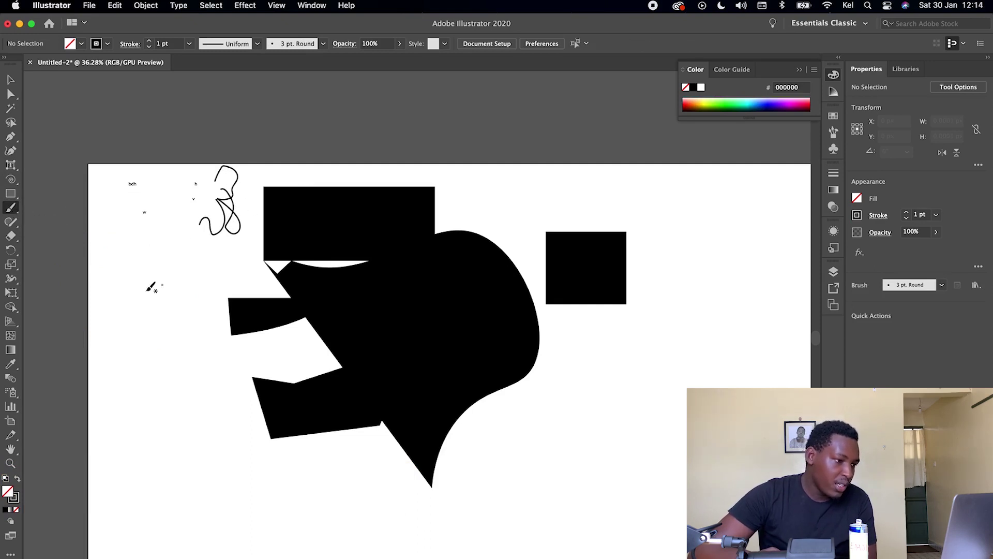
Paint a looping freehand stroke below the small letters with the Blob Brush tool.
click(12, 212)
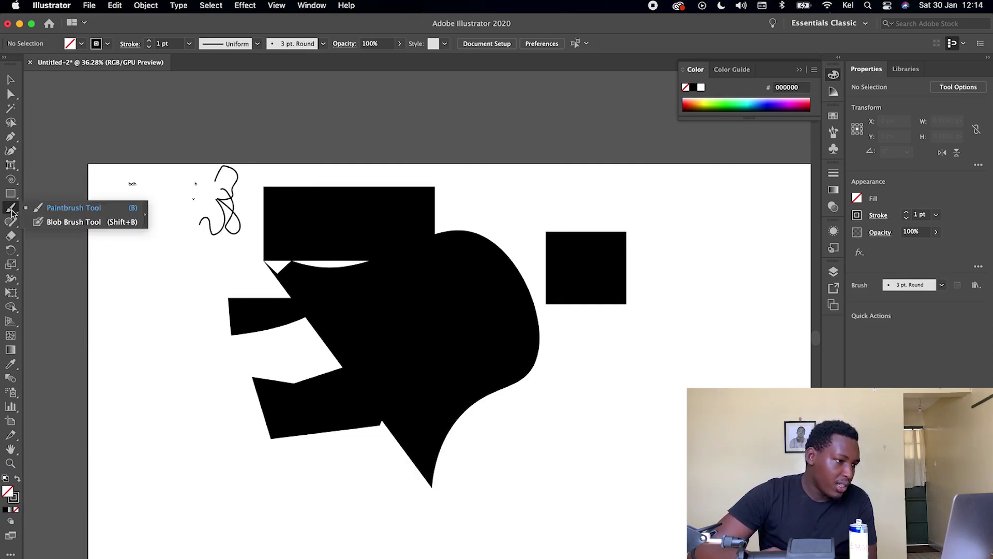
click(69, 225)
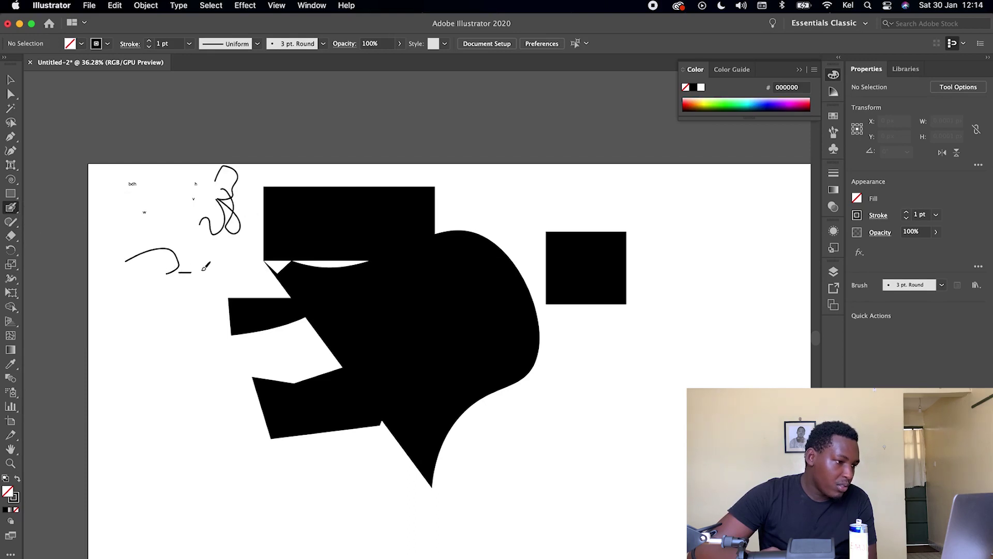
click(17, 212)
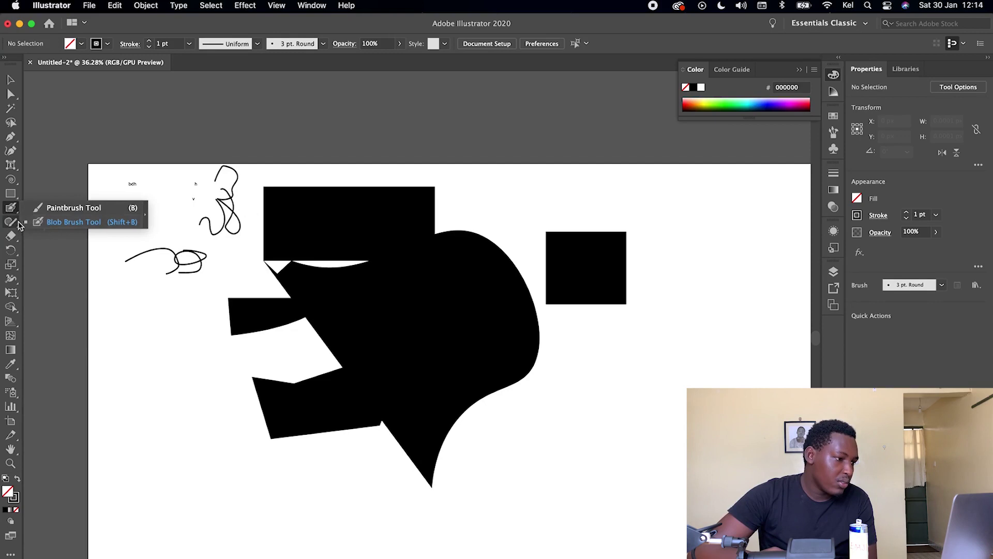
Examine the tool variants grouped with the Shaper, Eraser, Rotate, Scale and Width tools.
click(14, 222)
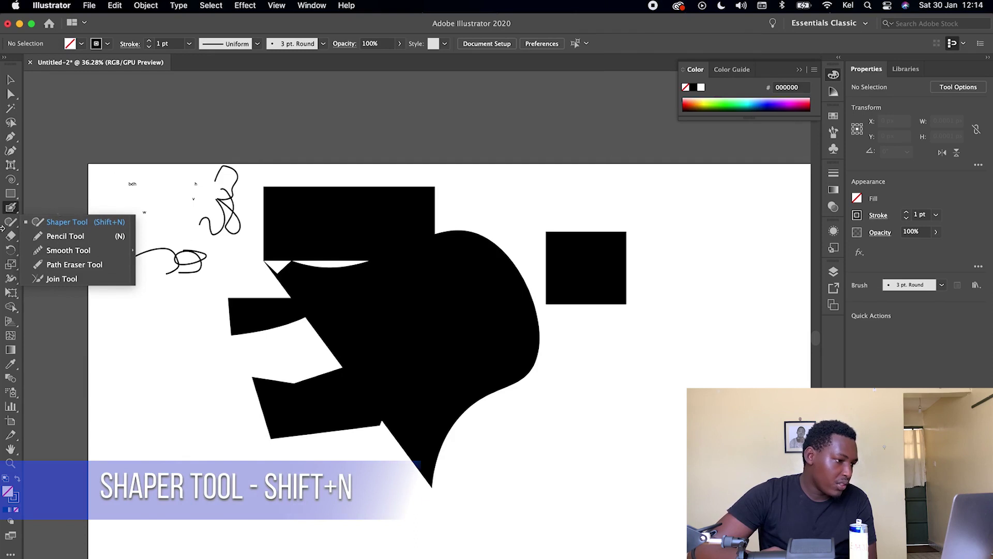
click(7, 234)
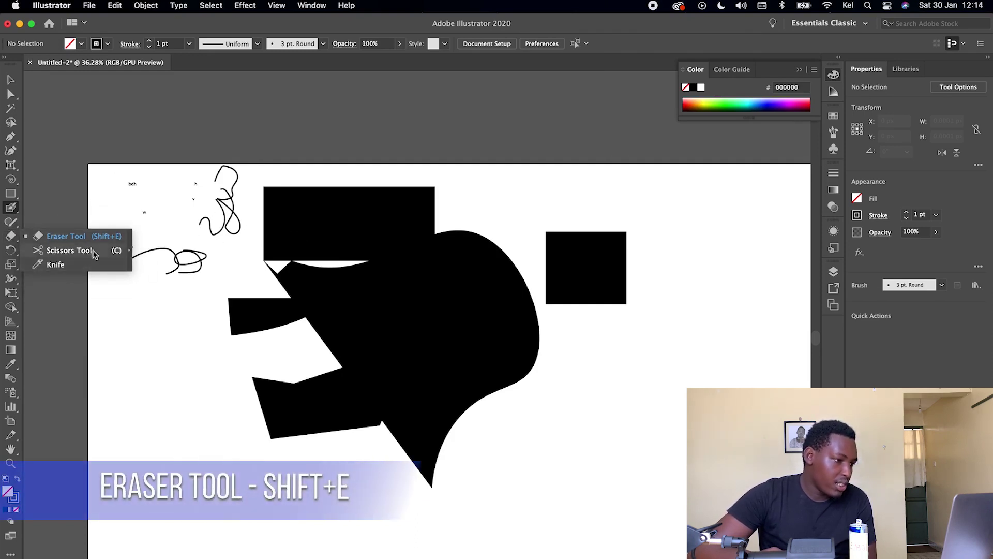
click(10, 249)
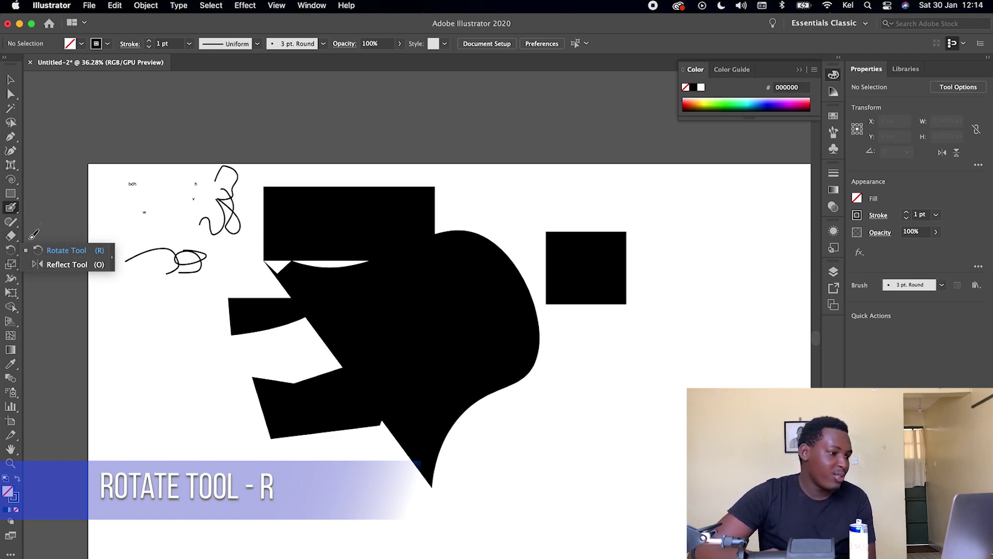
click(10, 268)
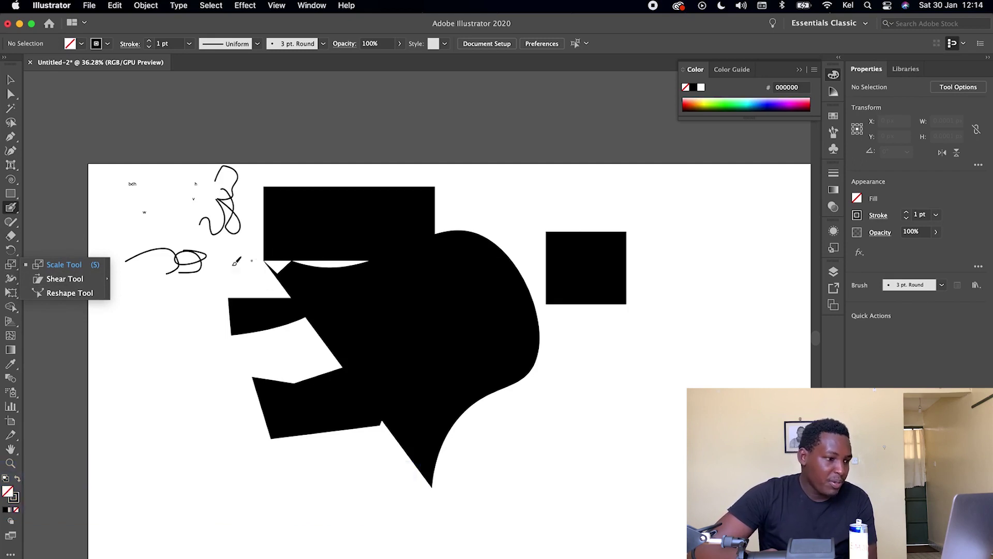
click(10, 280)
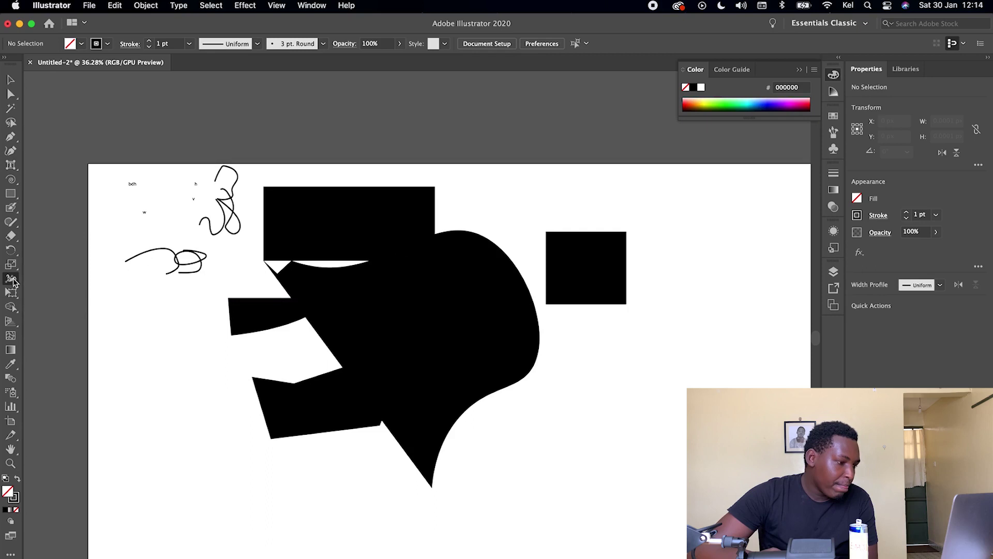
click(13, 281)
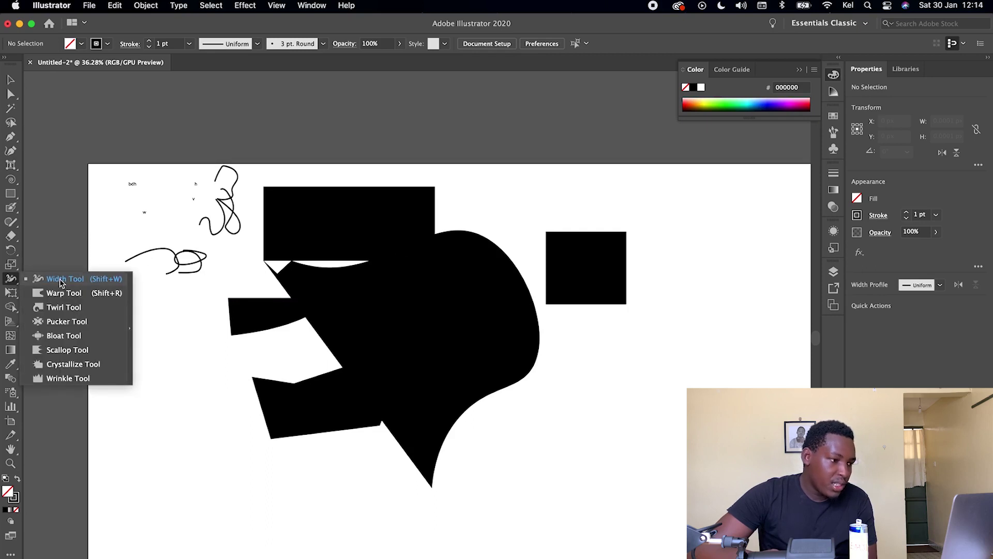
click(30, 282)
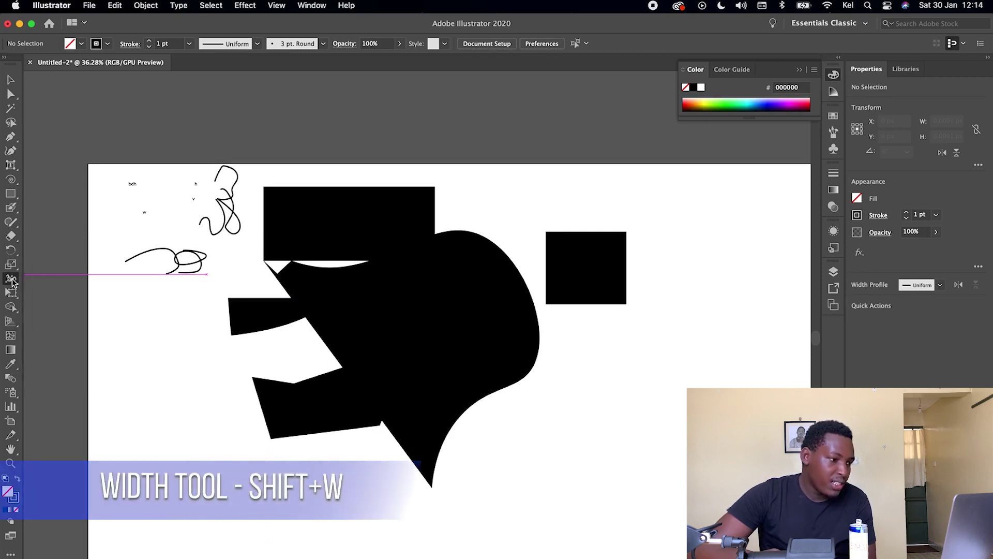
click(12, 280)
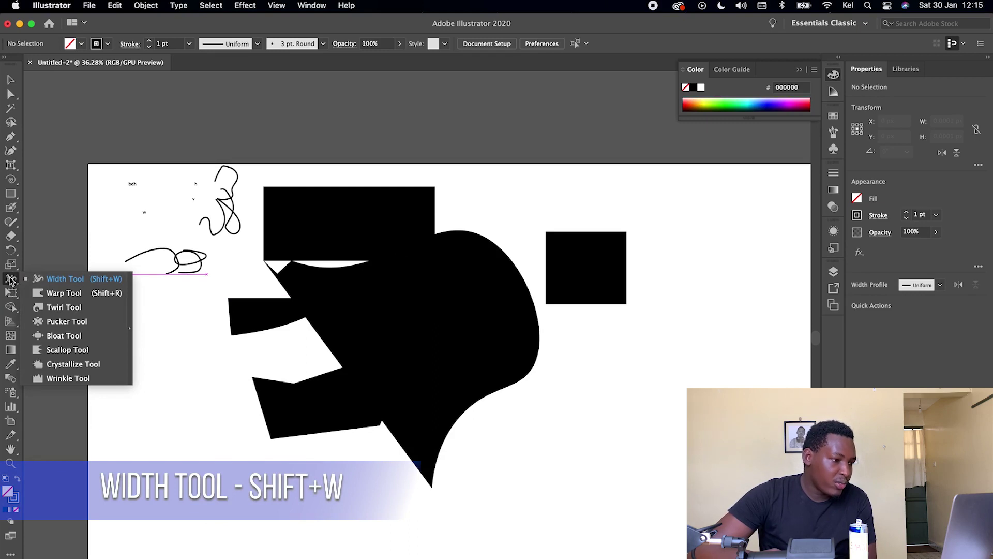
click(11, 281)
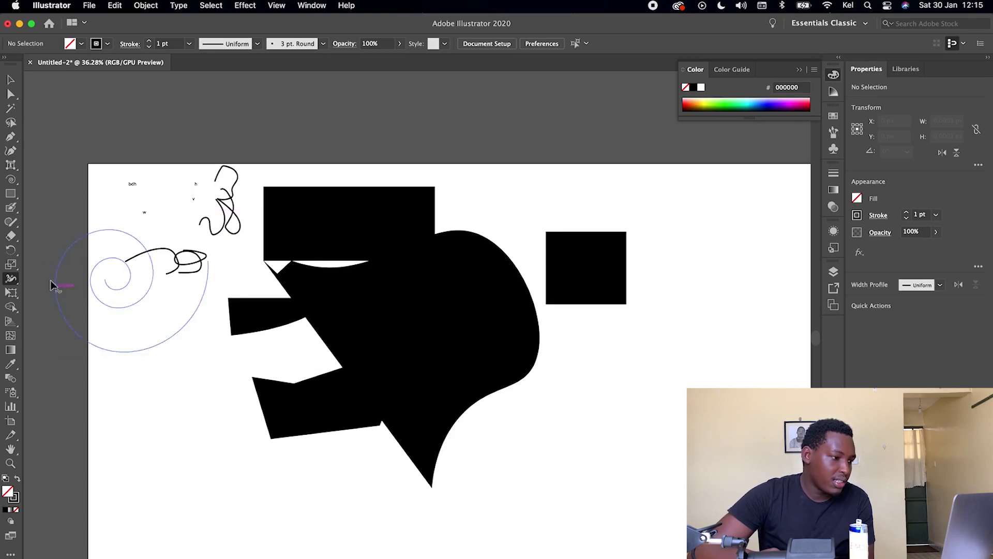
Activate the Free Transform tool and select the large black rectangle with it.
click(9, 296)
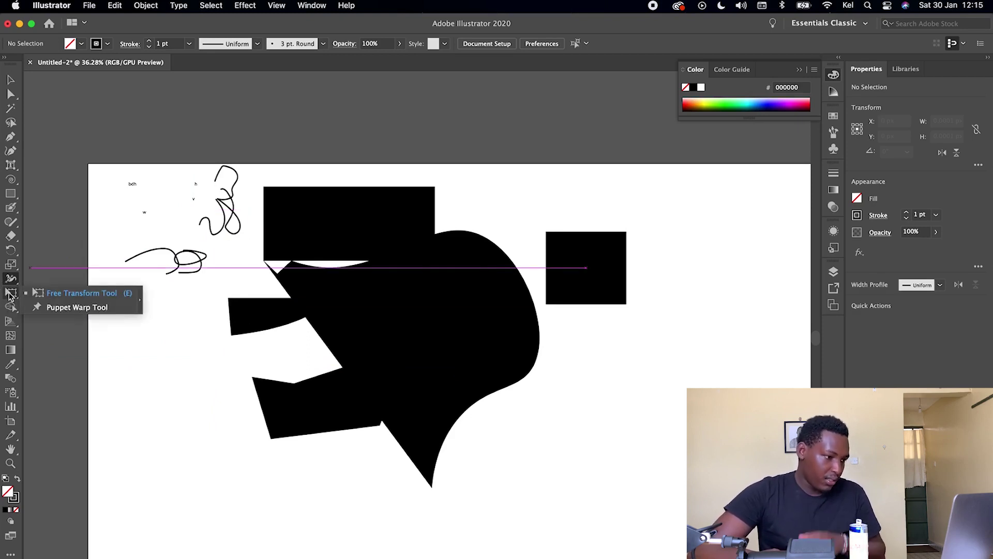
click(8, 296)
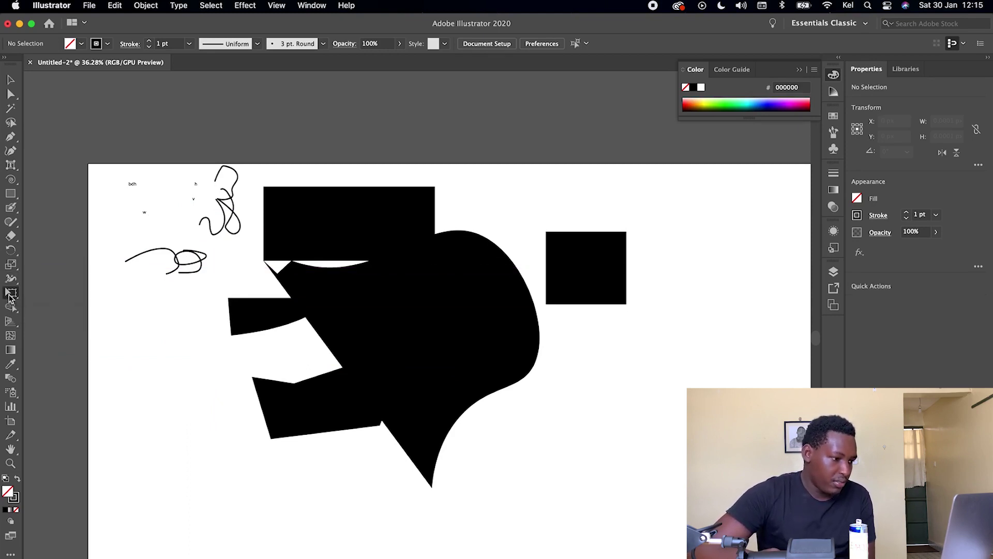
click(389, 222)
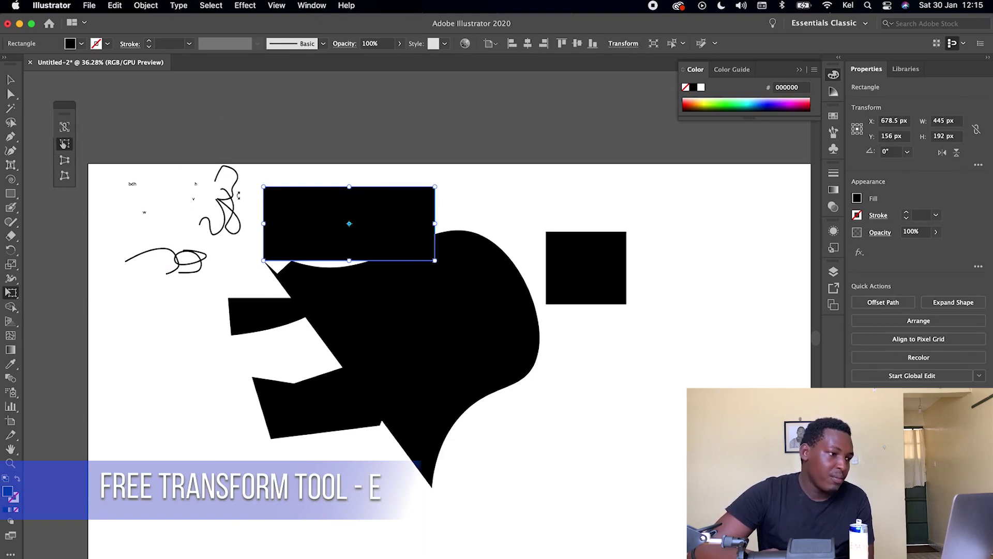
Select the large black rectangle and the overlapping curved shape and merge them with the Shape Builder tool.
click(9, 309)
click(9, 309)
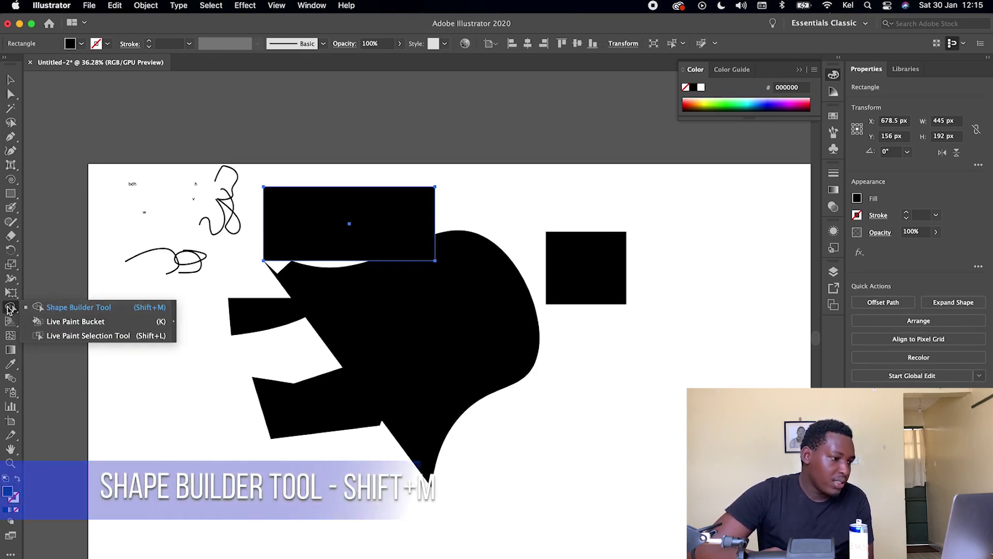
click(9, 309)
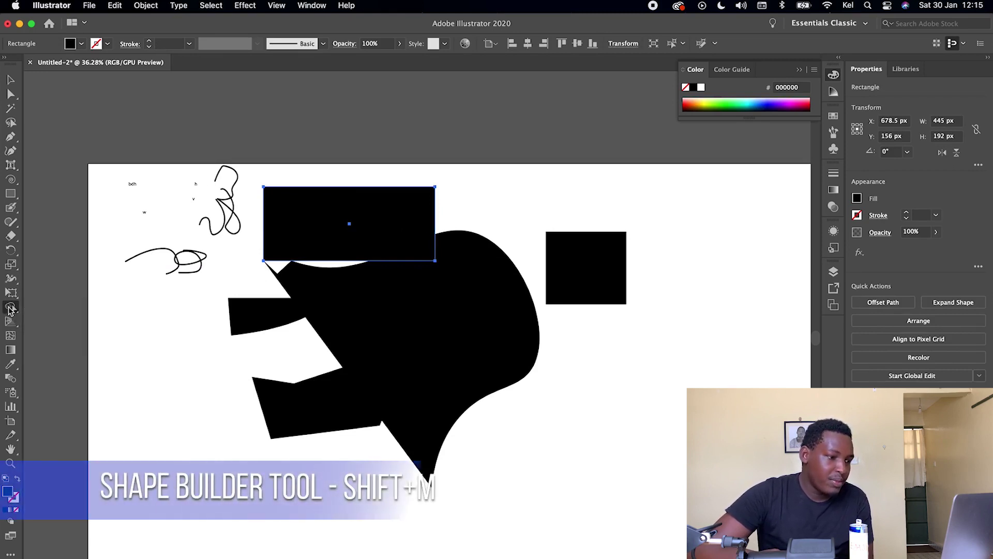
click(11, 307)
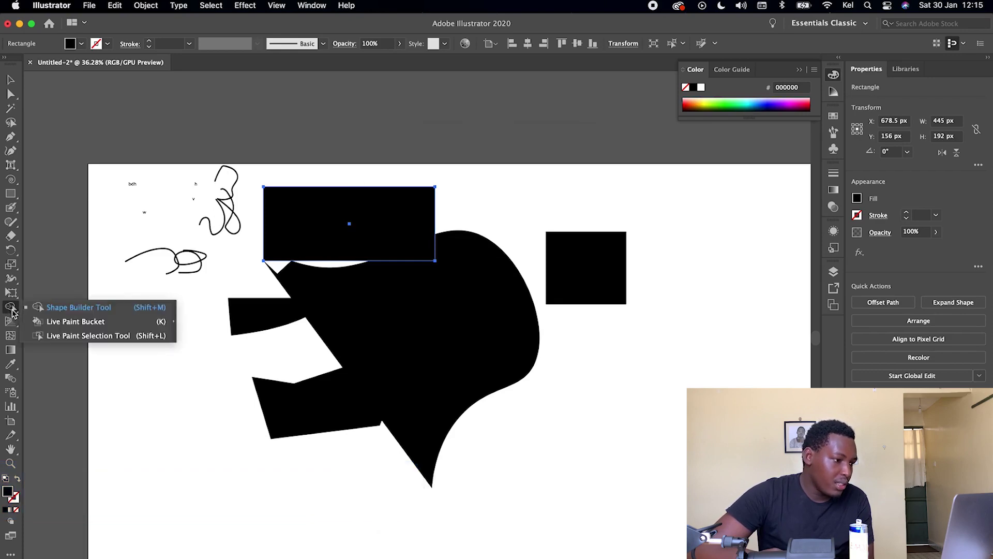
double_click(10, 307)
click(518, 477)
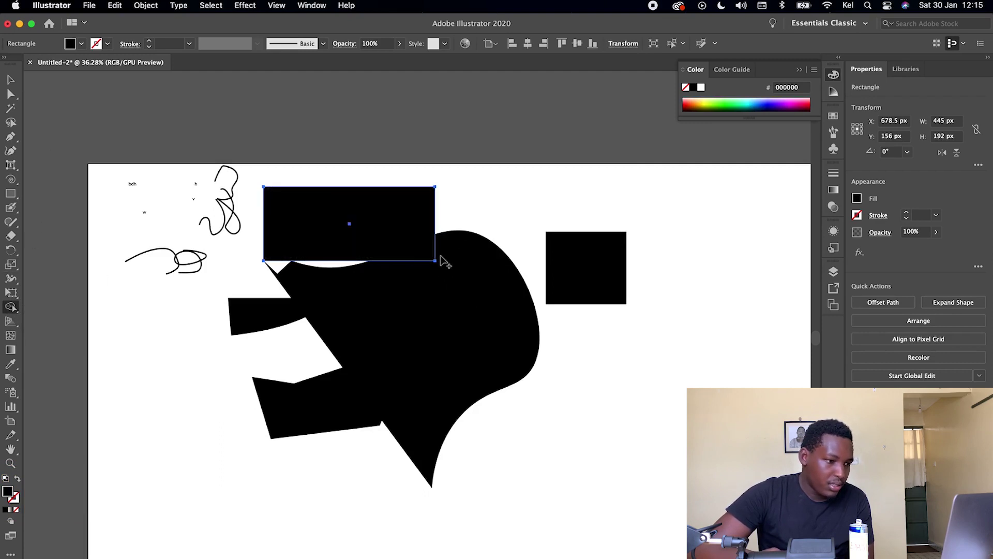
click(11, 79)
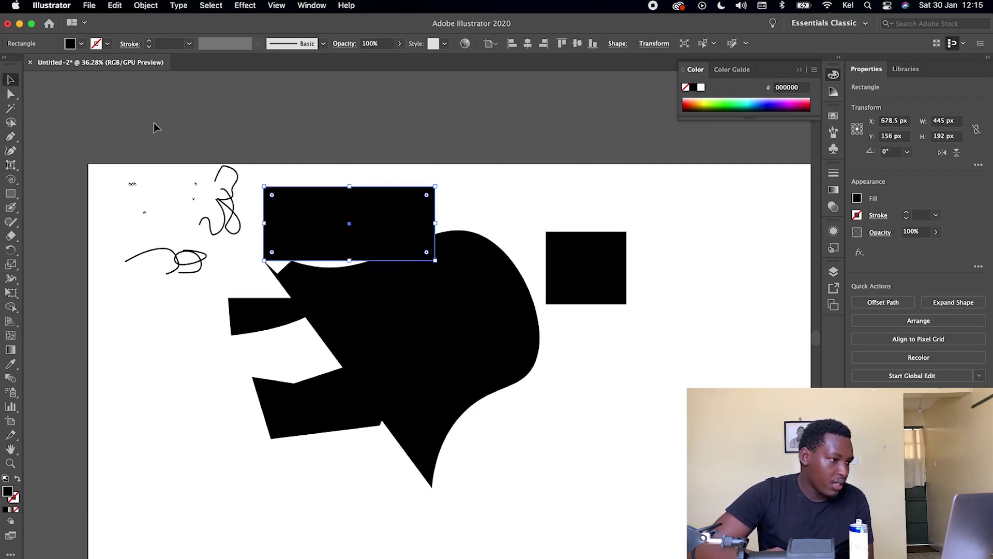
drag(420, 149, 494, 300)
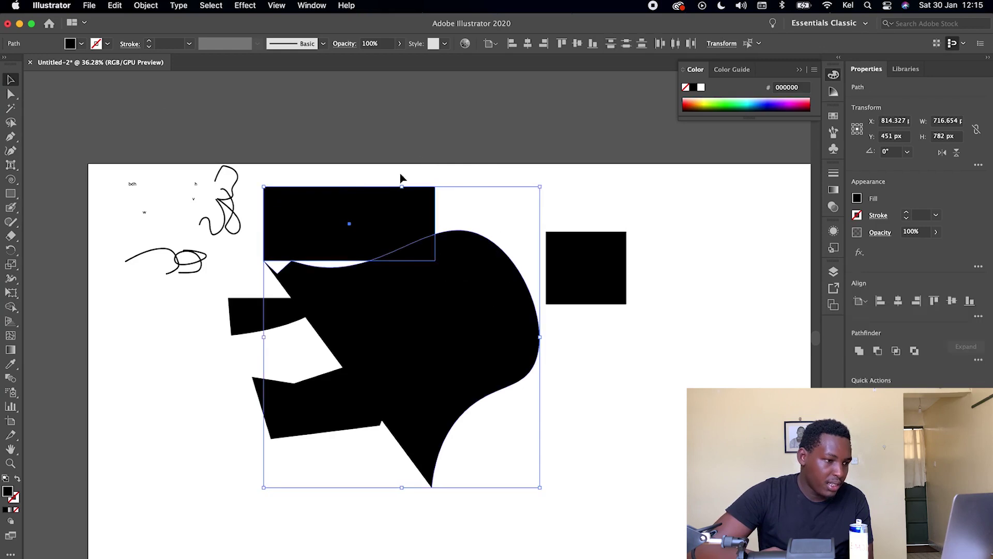
click(11, 307)
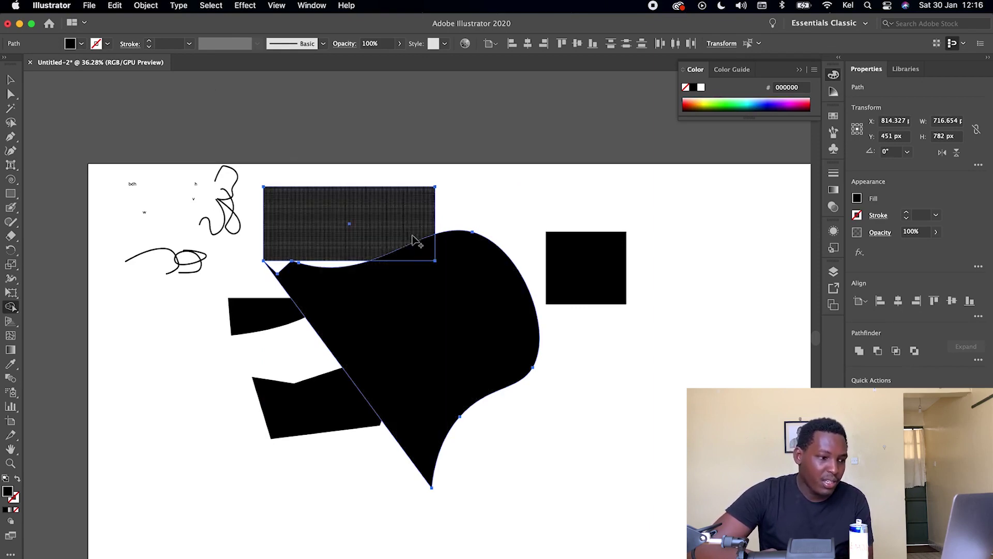
drag(416, 239, 447, 308)
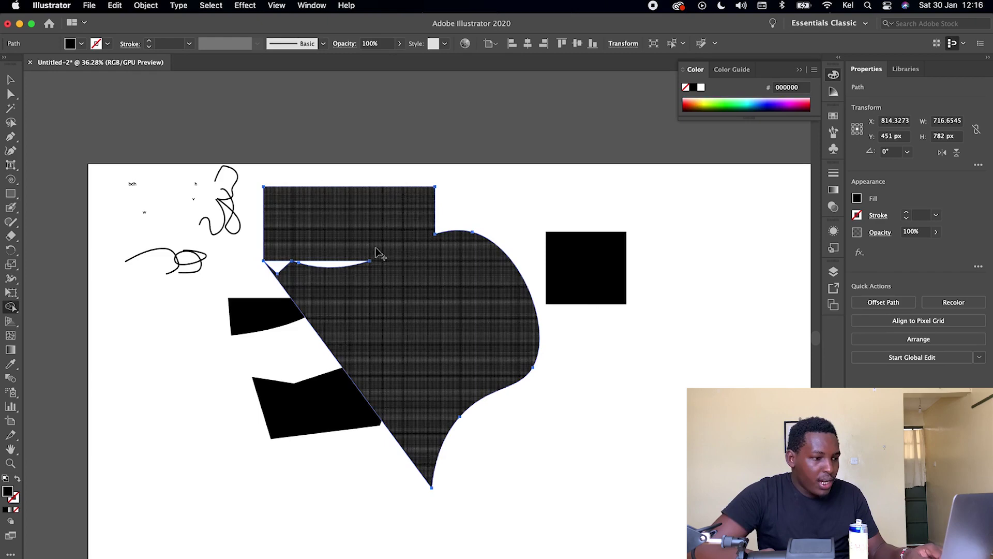
Demonstrate undo and redo on the Shape Builder merge, ending with the merge undone.
key(super+z)
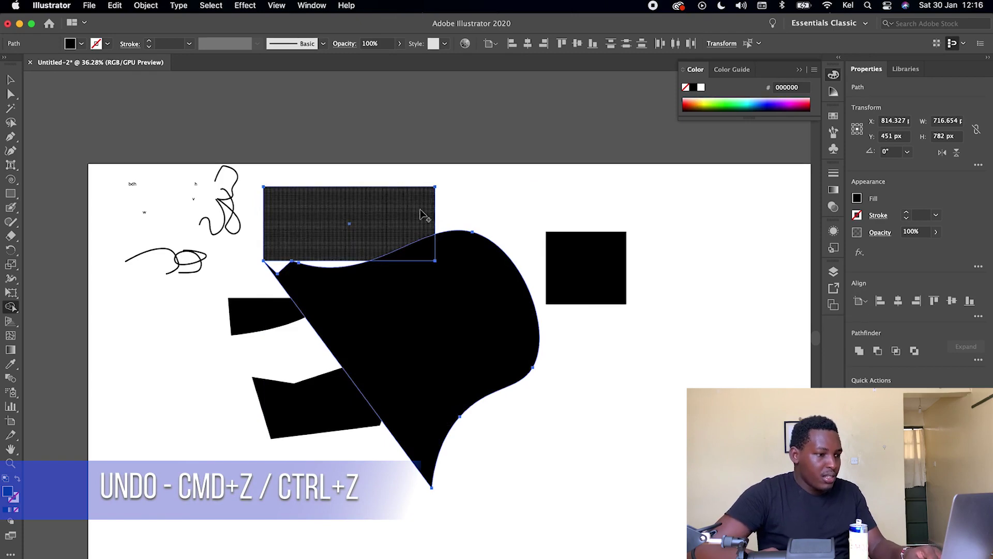
key(shift+super+z)
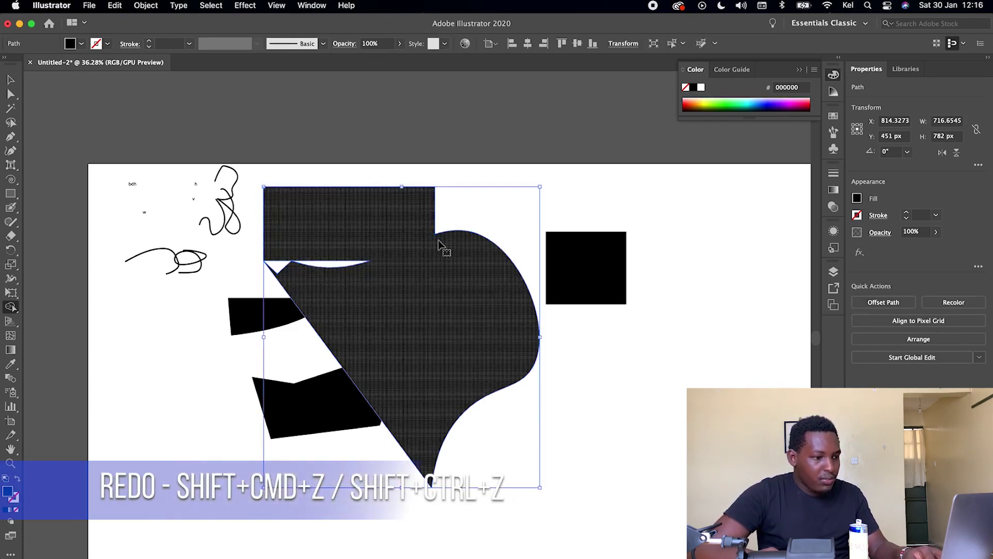
key(super+z)
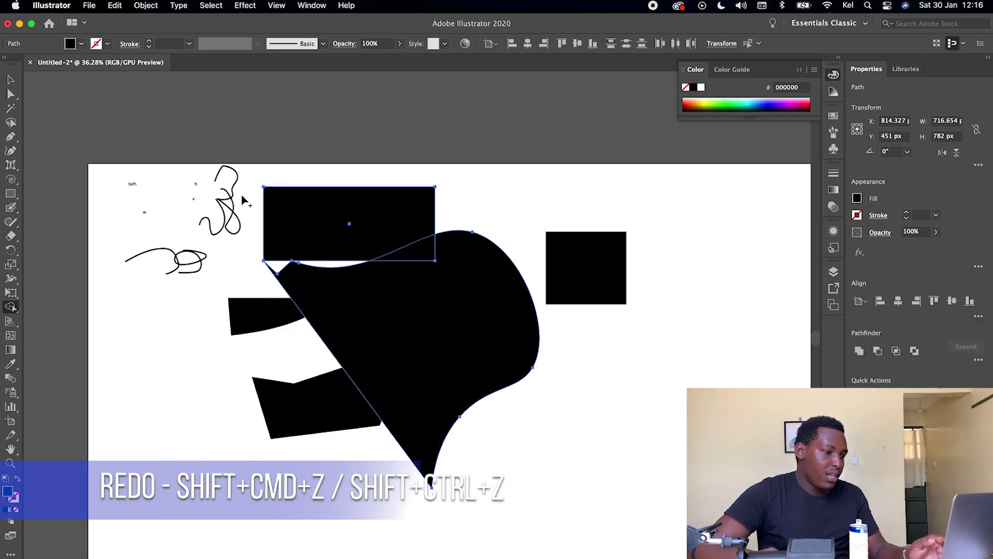
Display the perspective grid over the artboard with the Perspective Grid tool.
click(10, 321)
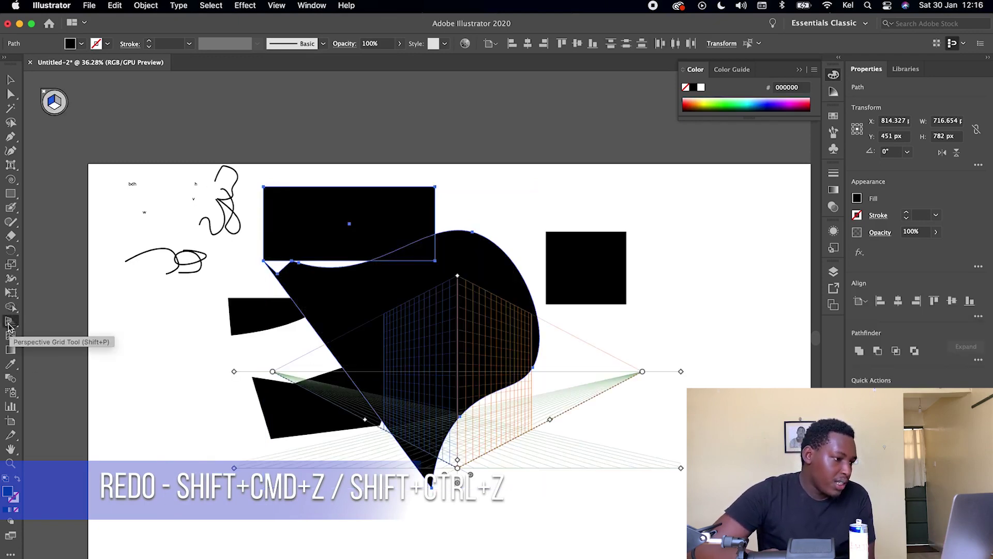
Hide the perspective grid and add a mesh point inside the large curved black shape with the Mesh tool.
click(9, 323)
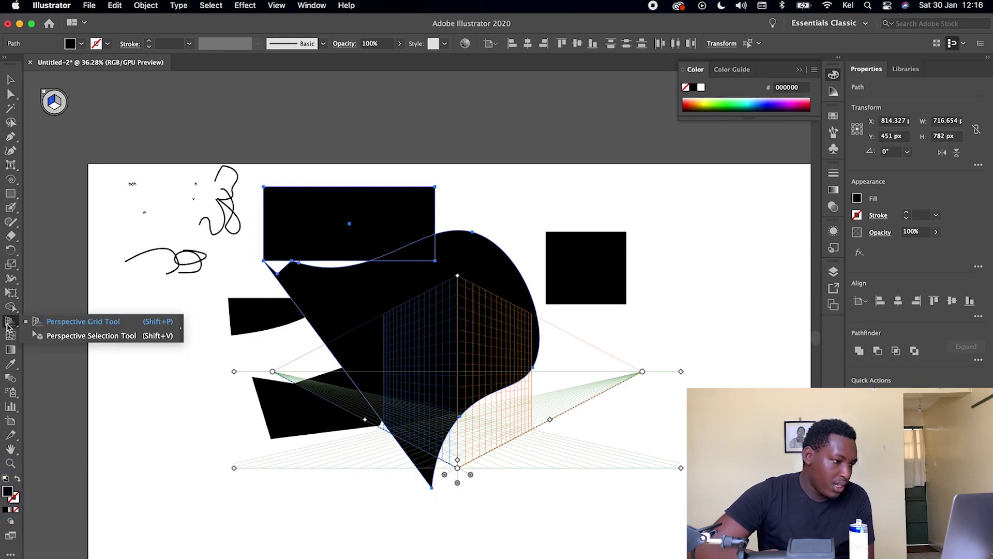
click(44, 91)
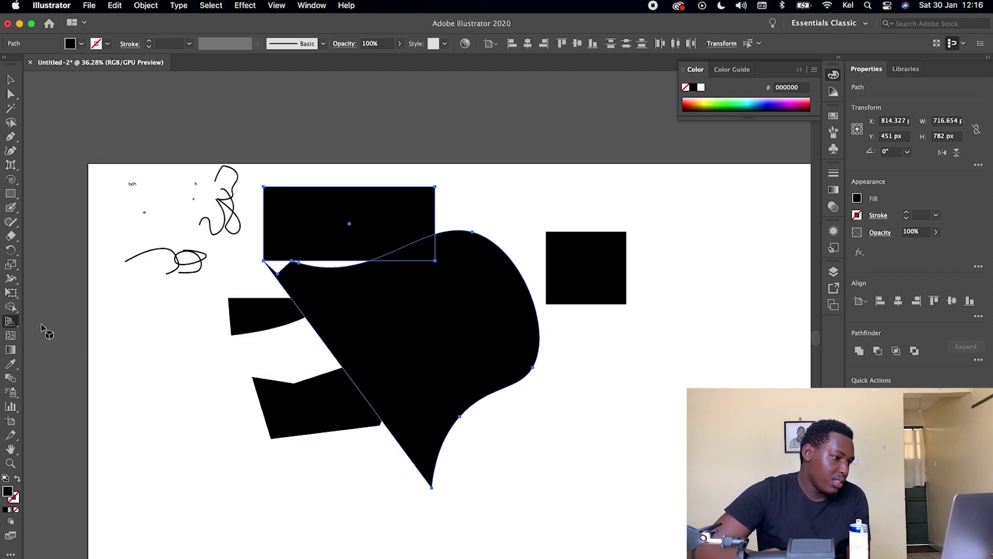
click(11, 337)
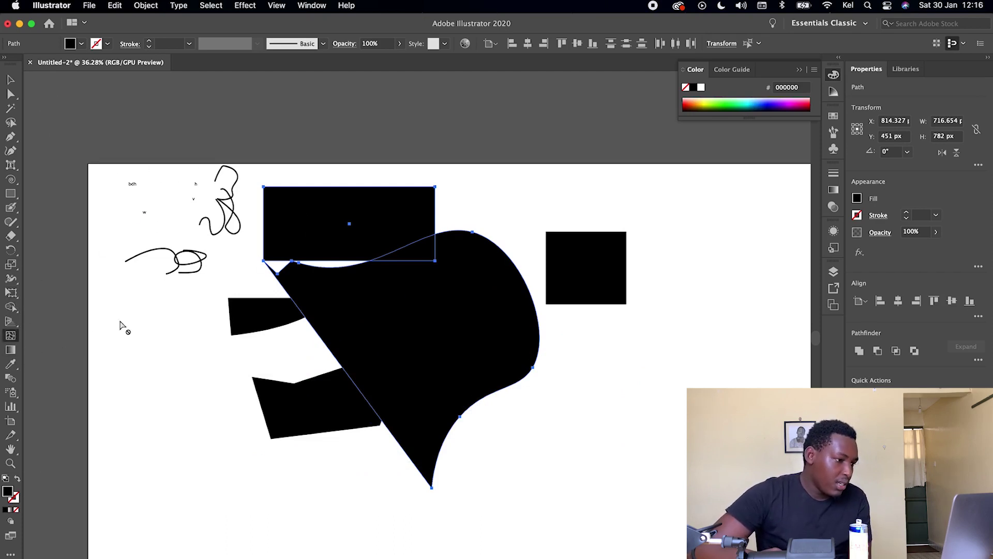
click(336, 314)
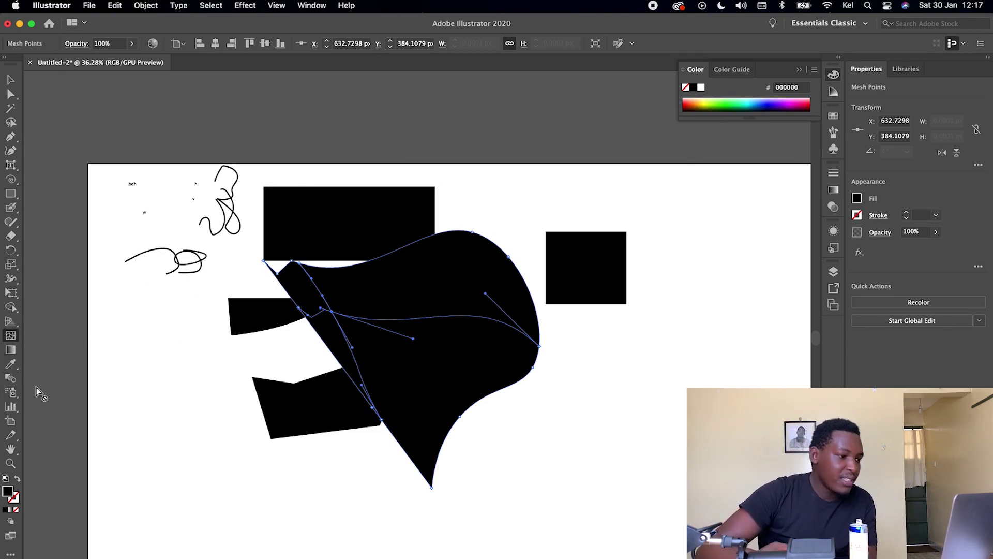
Activate the Gradient, Eyedropper and Blend tools one after another.
click(15, 352)
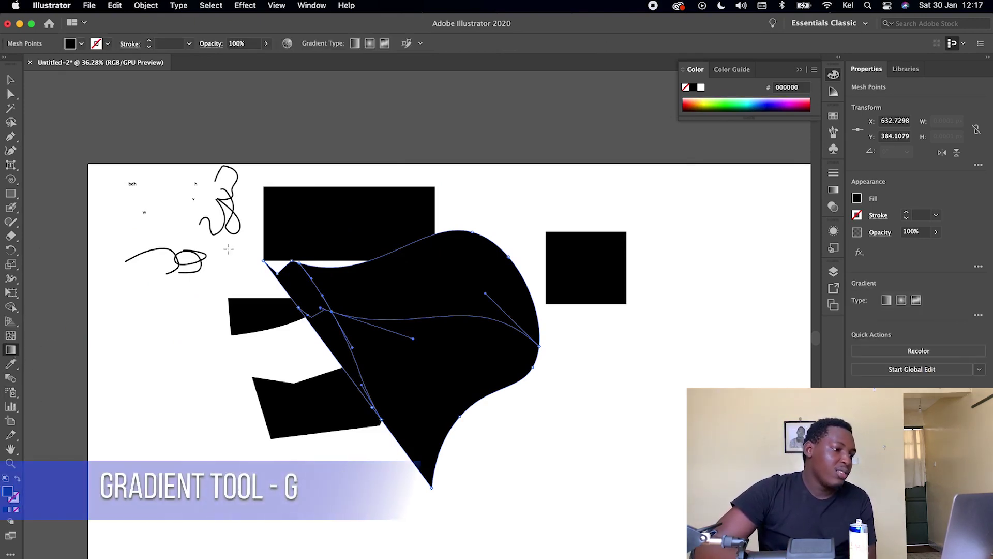
click(10, 364)
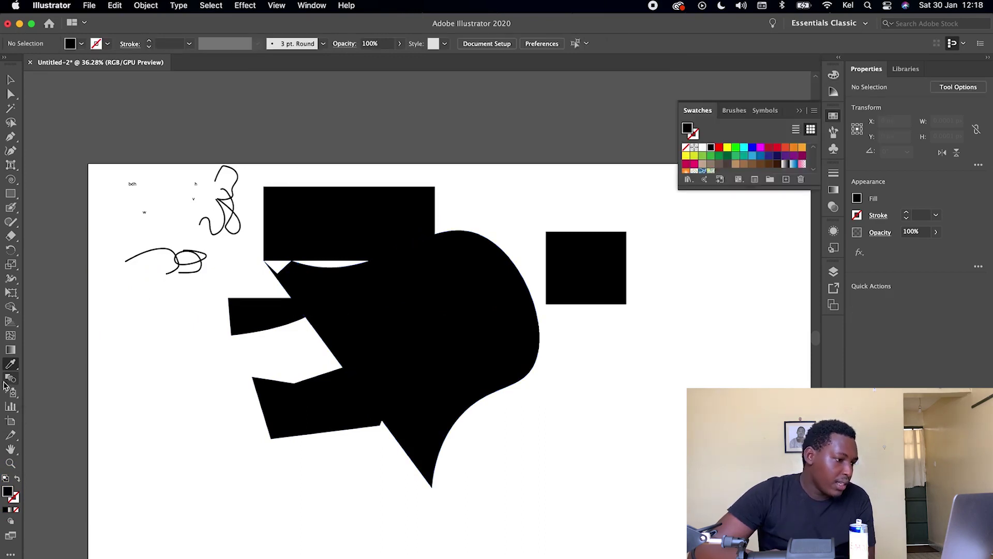
click(9, 379)
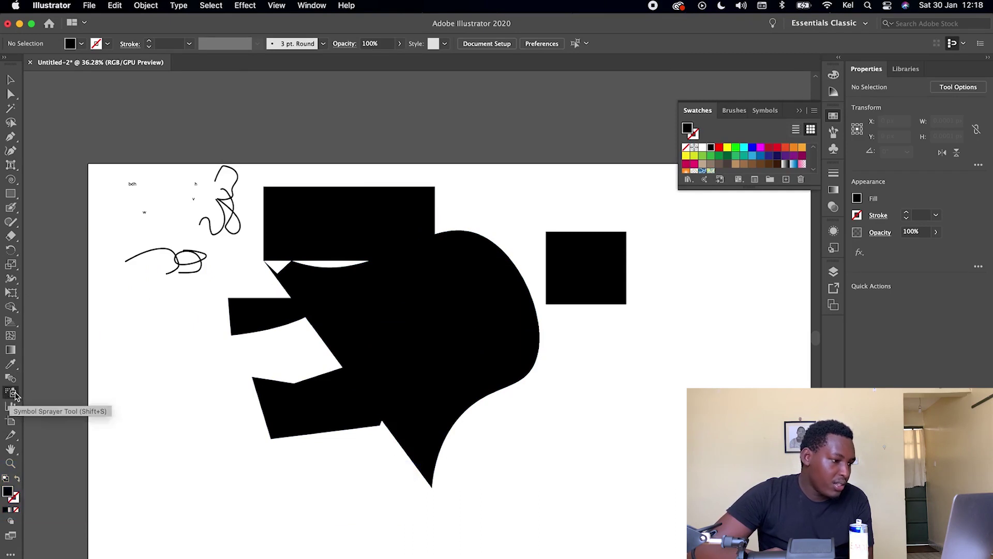
Try to spray symbols on the empty area beside the lower black shapes with the Symbol Sprayer tool.
click(11, 392)
click(126, 362)
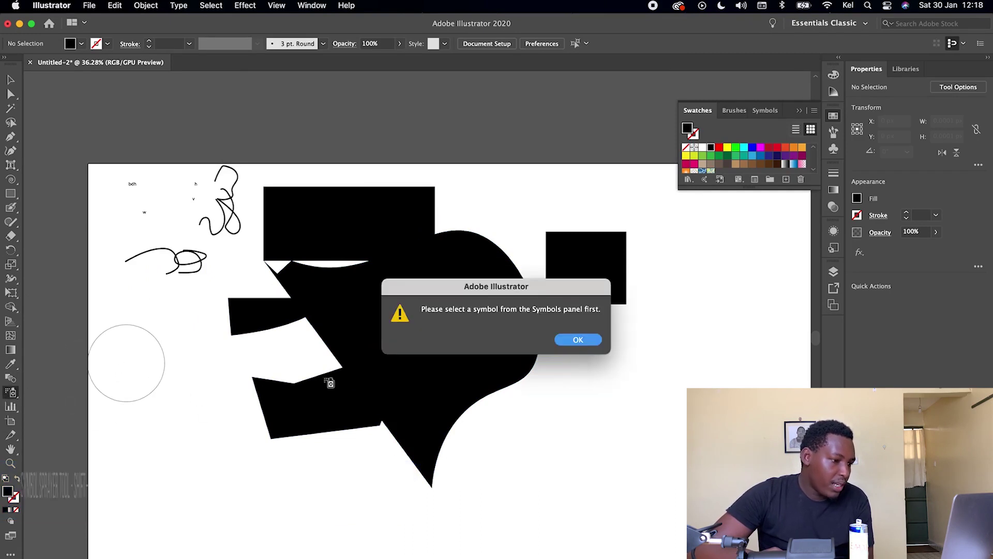
click(572, 342)
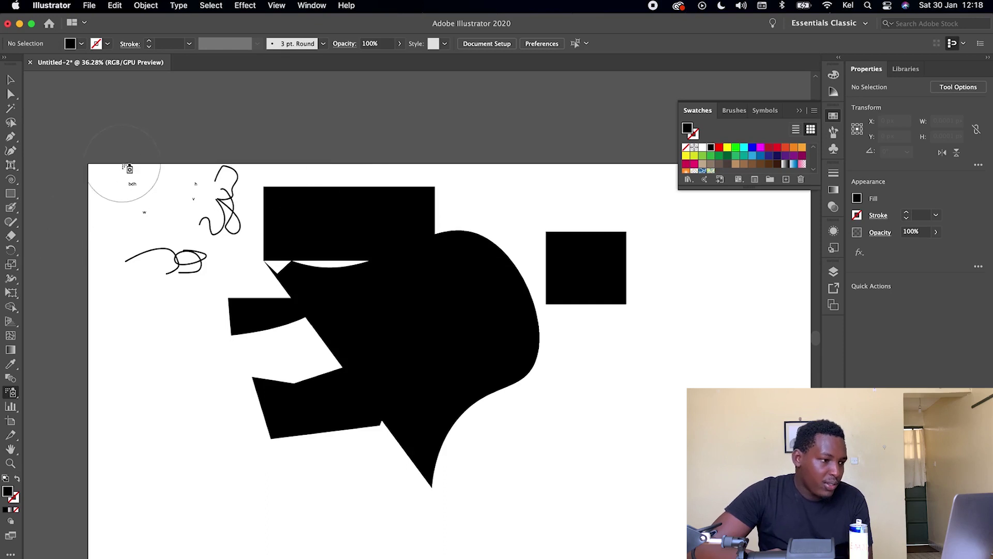
Draw a small column graph near the artboard's left edge with the Column Graph tool, keeping the default data value.
click(11, 407)
drag(101, 362, 144, 428)
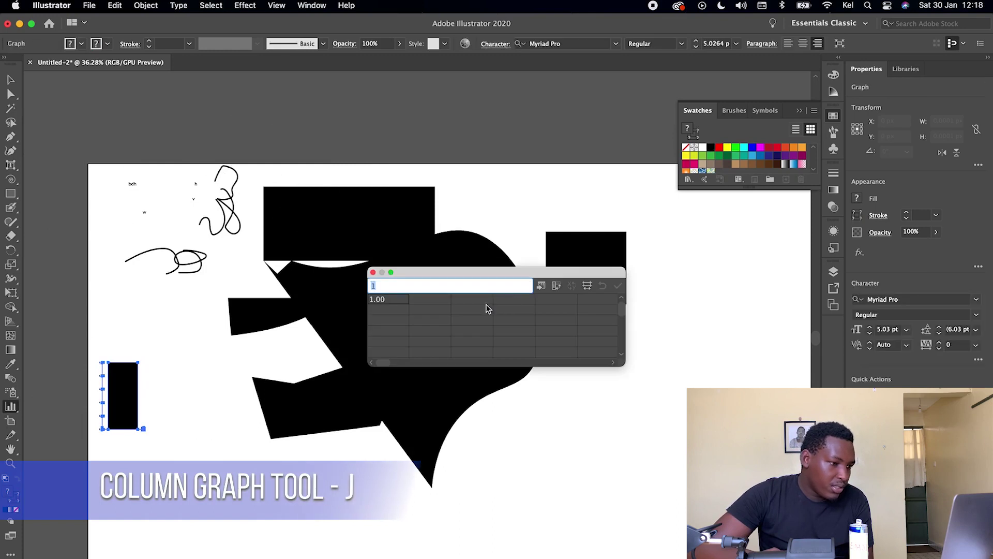
click(373, 273)
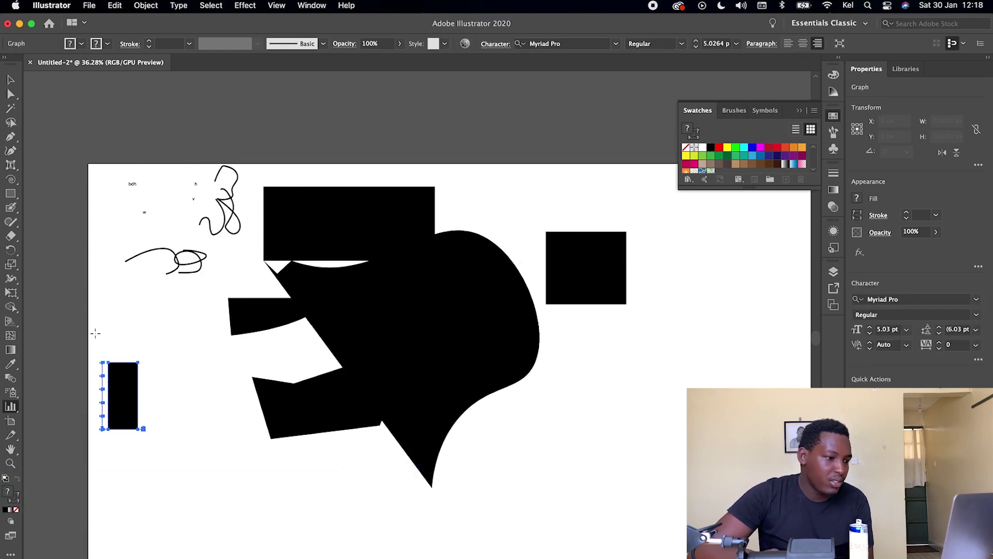
Activate the Artboard tool and view the full bounds of Artboard 1.
click(11, 423)
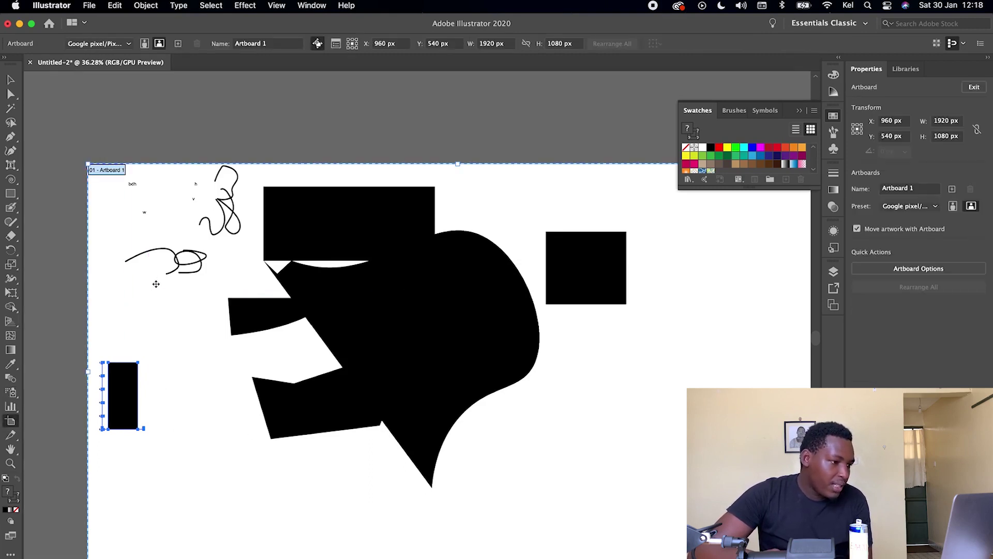
scroll(513, 299, down, 2)
scroll(514, 299, down, 2)
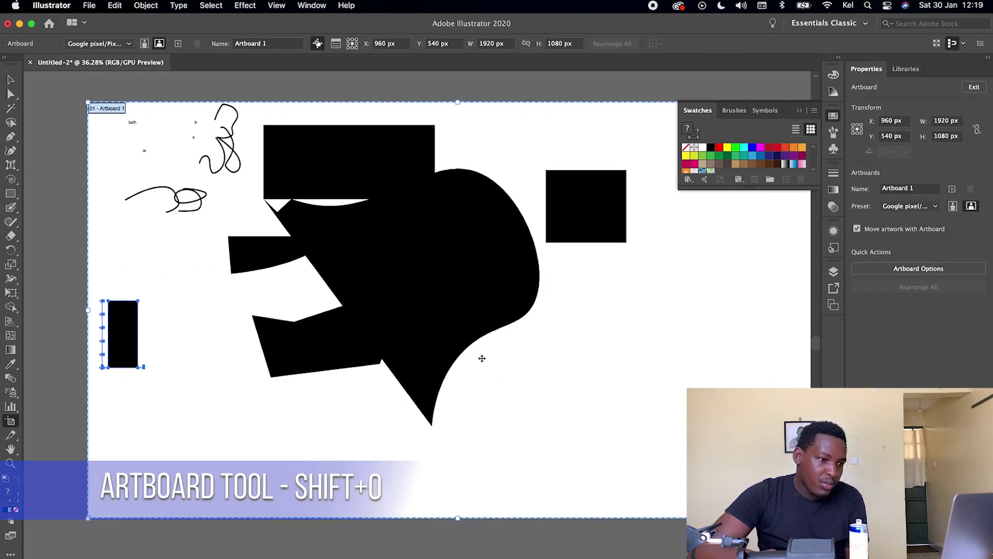
Draw a slice of about 223 × 254 px around the lower jagged black shape with the Slice tool and undo it.
click(11, 435)
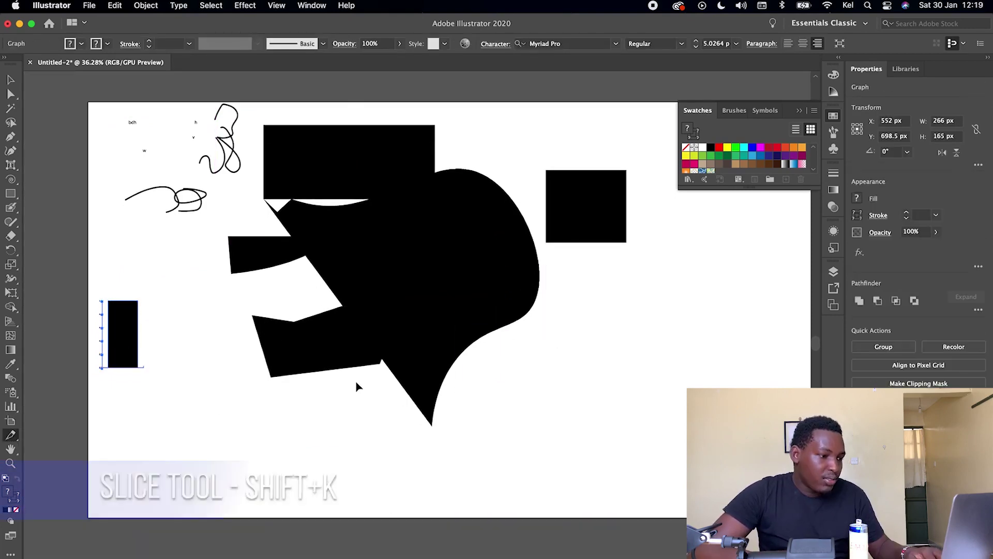
drag(307, 350, 328, 401)
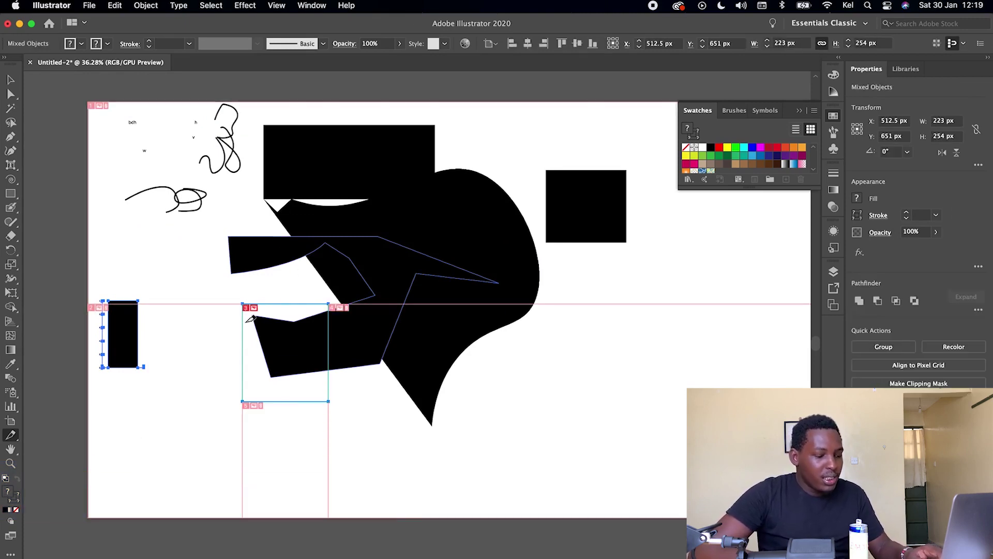
key(super+z)
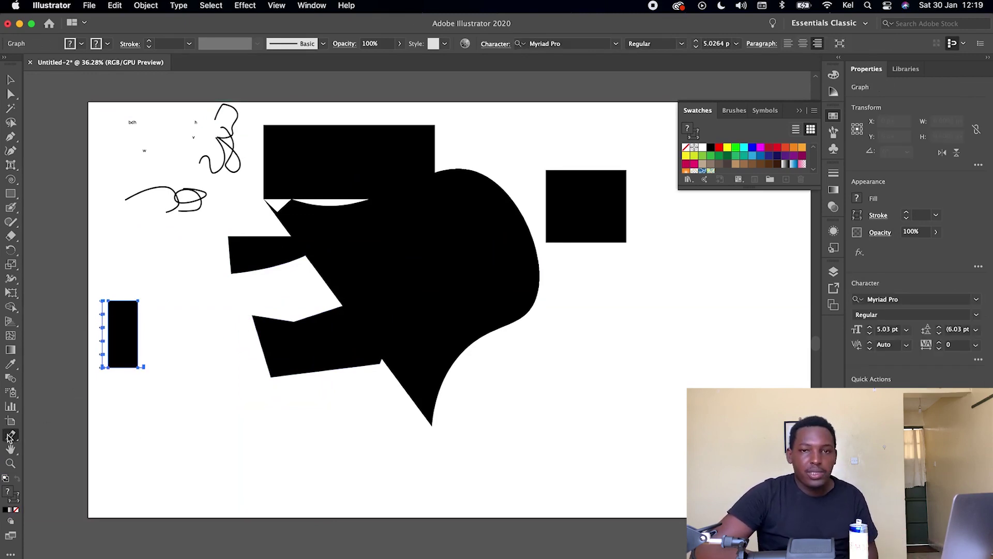
Demonstrate the Hand tool by panning the artboard around in several directions.
click(11, 449)
drag(425, 453, 352, 515)
drag(483, 421, 618, 354)
drag(332, 362, 293, 385)
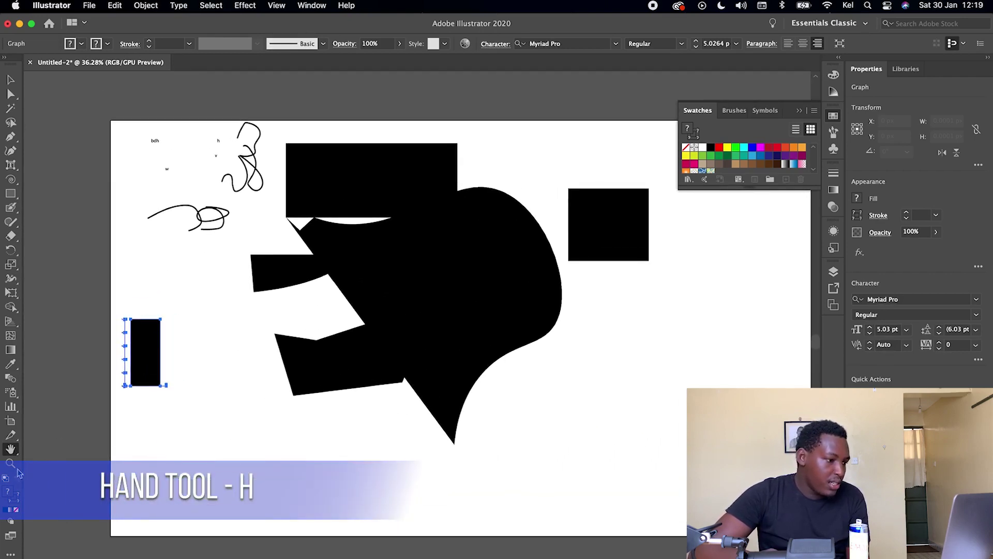
Magnify the area around the column graph to 150% with the Zoom tool.
click(10, 465)
click(157, 393)
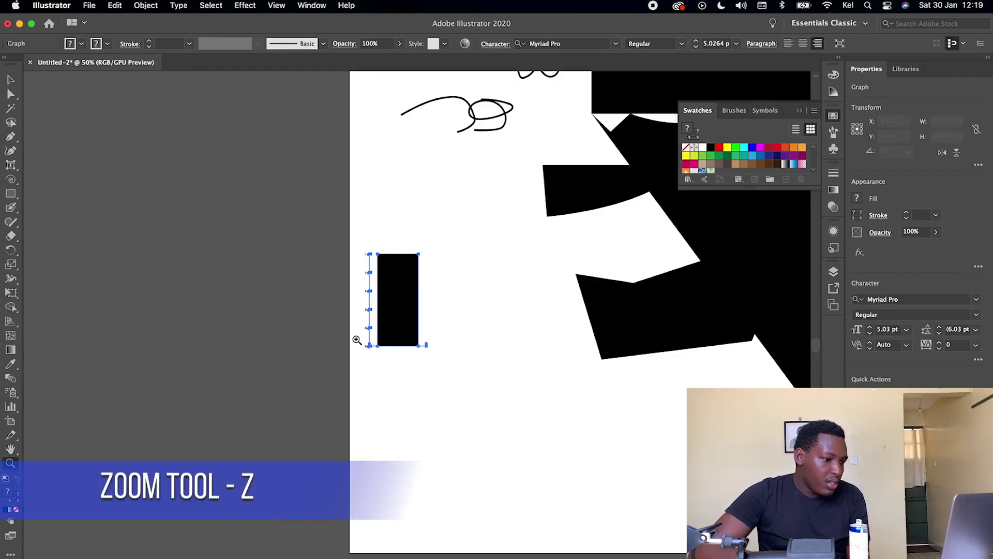
click(381, 341)
drag(510, 367, 618, 368)
drag(471, 313, 477, 313)
click(473, 310)
click(471, 310)
click(471, 309)
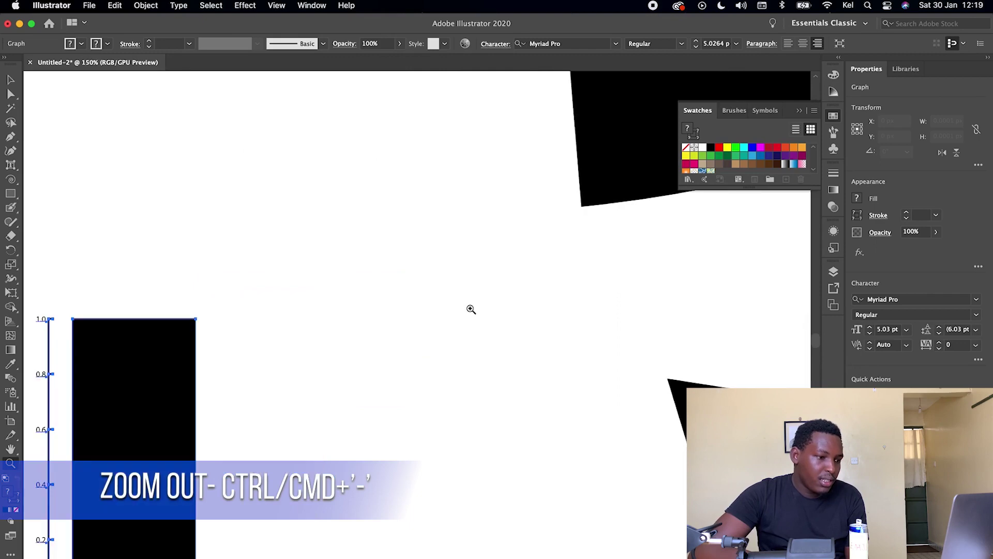
Zoom back out to 25% with the Zoom tool and select all objects in the document.
alt+click(481, 306)
alt+click(481, 306)
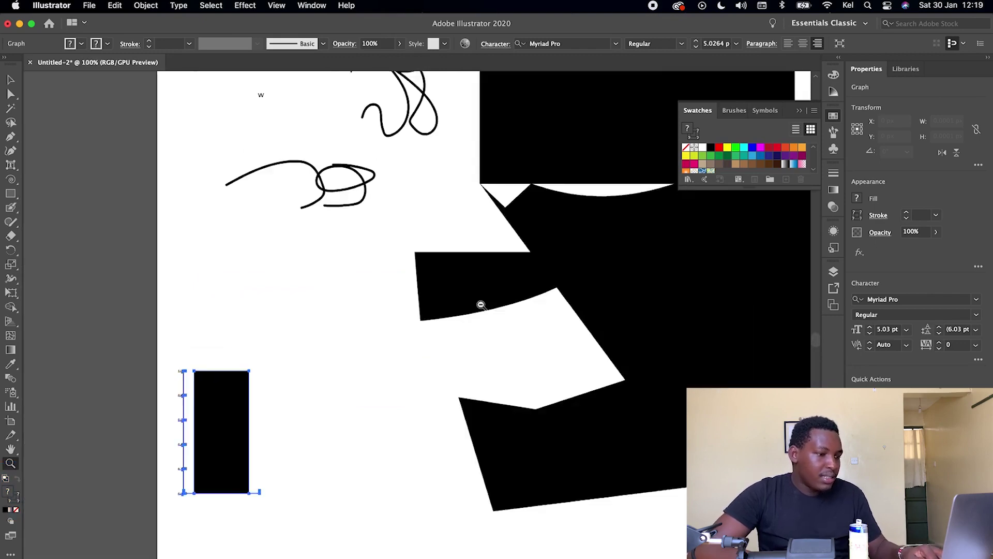
alt+click(481, 306)
alt+click(481, 306)
alt+click(494, 306)
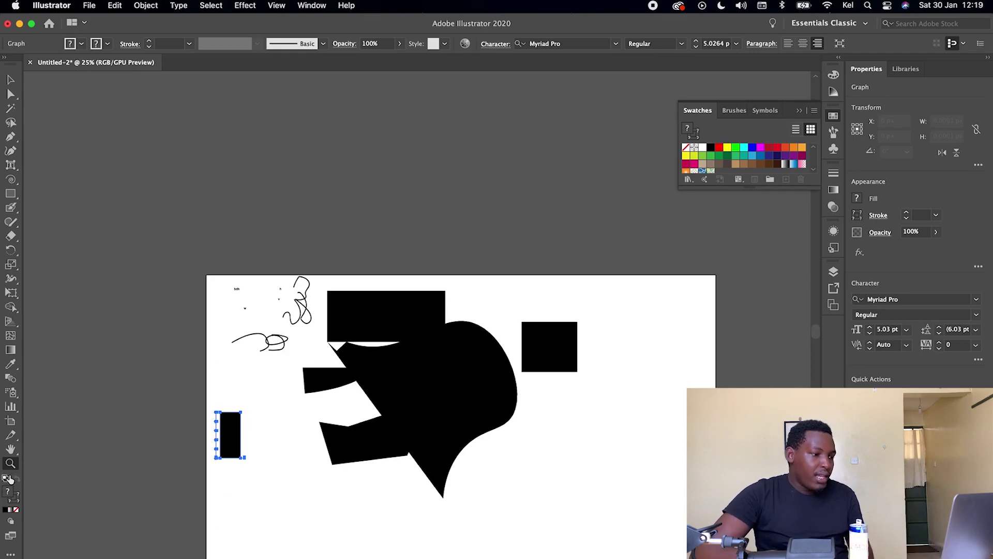
key(super+a)
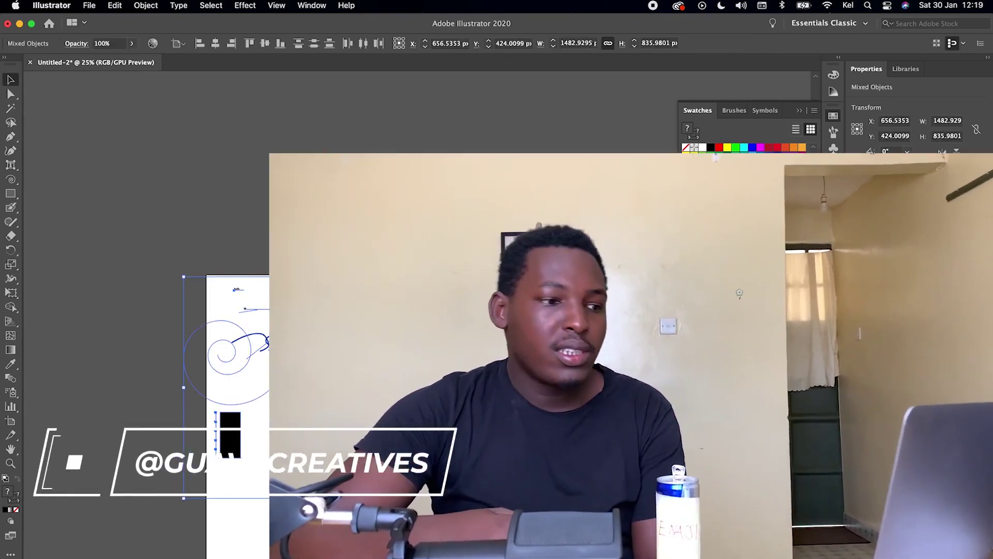